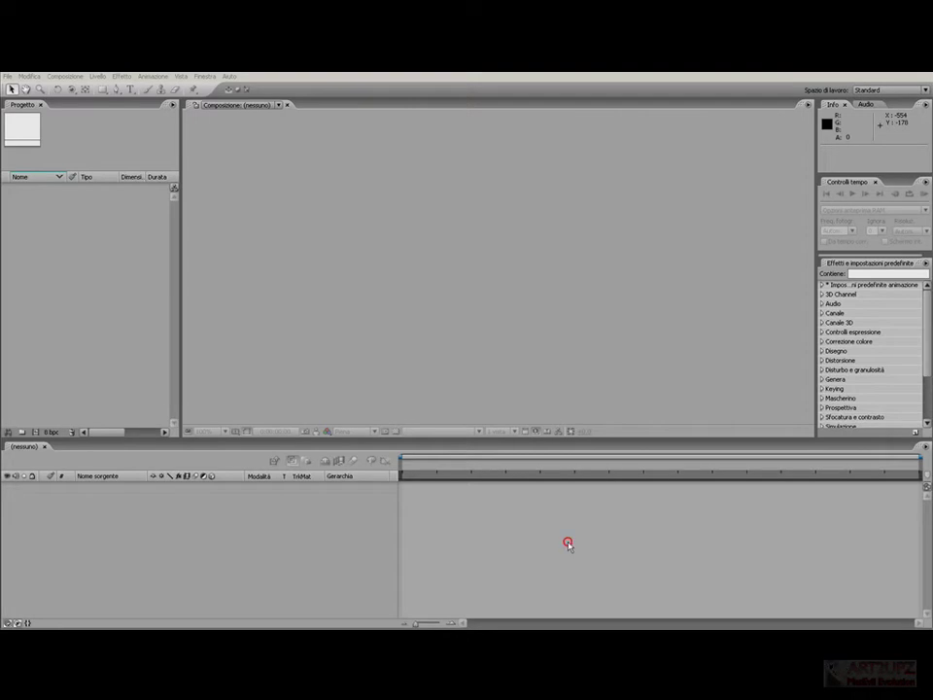
Browse the Composizione and File menus in After Effects without choosing any command.
left_click(346, 494)
left_click(112, 313)
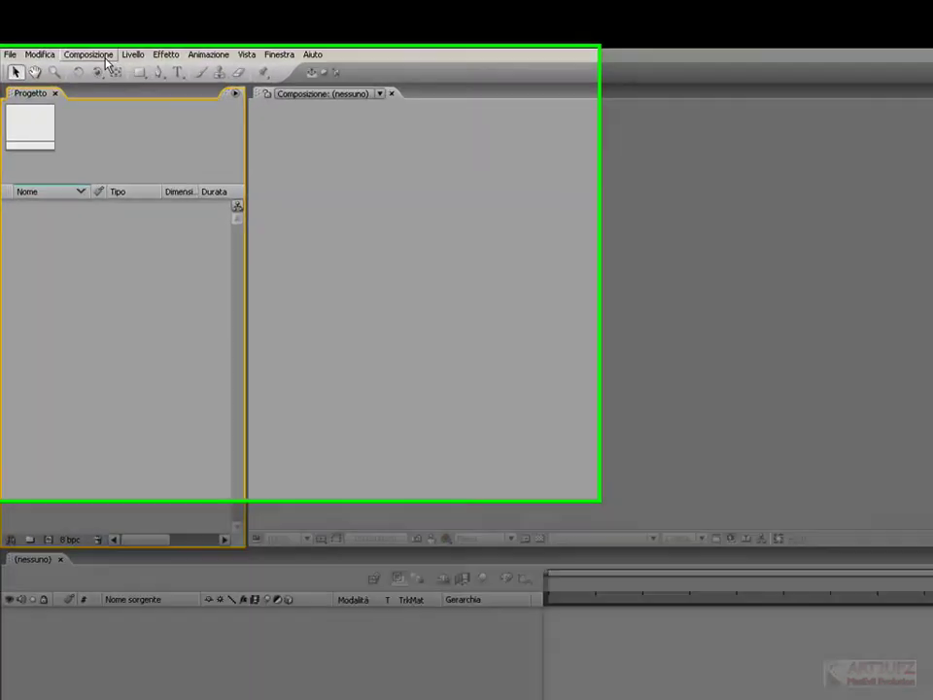
left_click(65, 76)
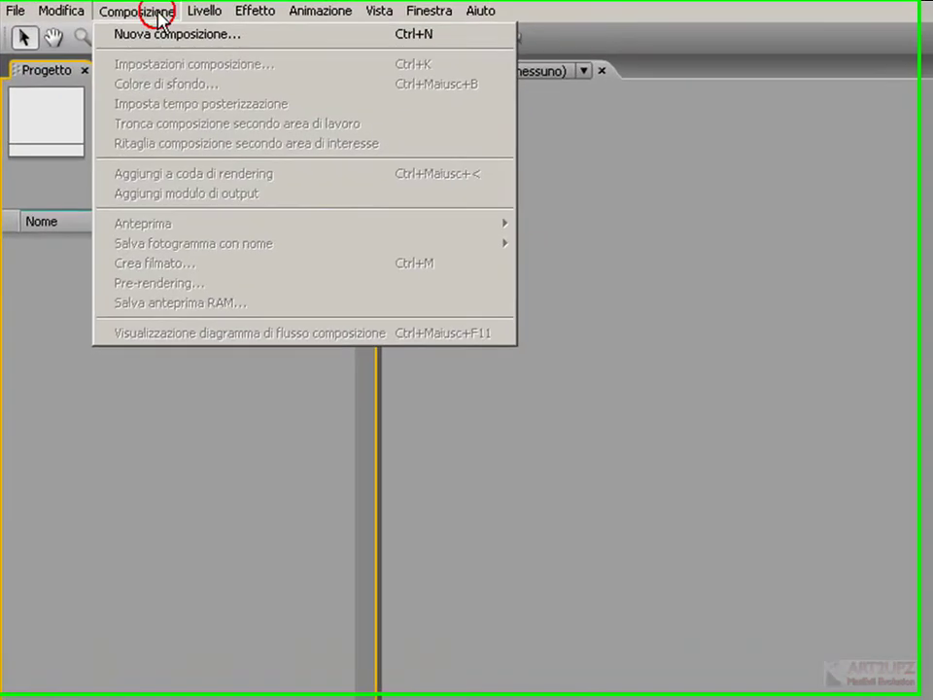
left_click(14, 8)
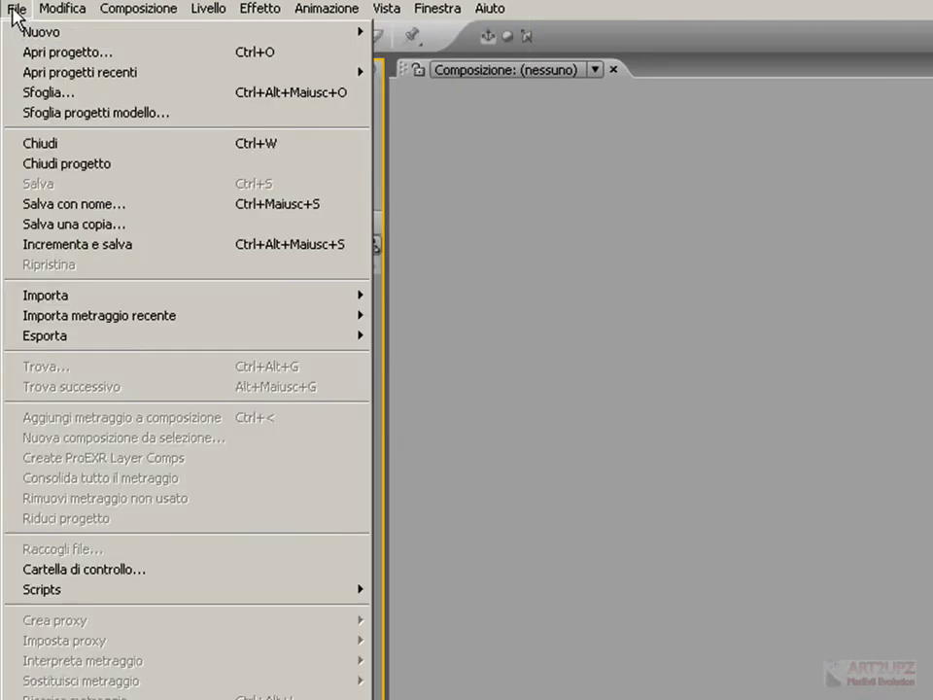
left_click(710, 433)
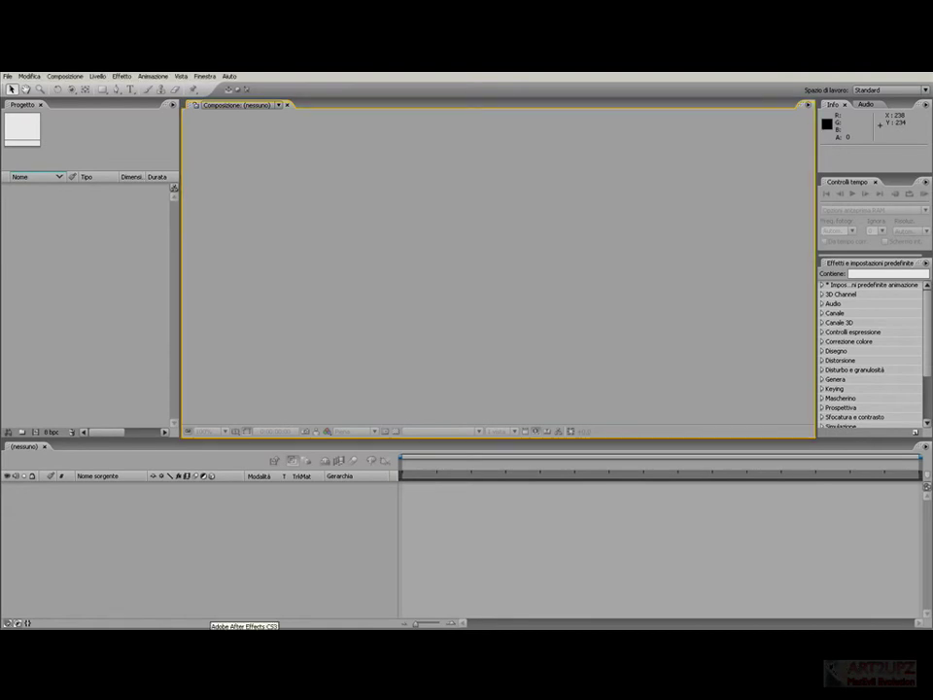
Open the Languages folder in Windows Explorer and reposition its window.
left_click_drag(238, 184, 423, 158)
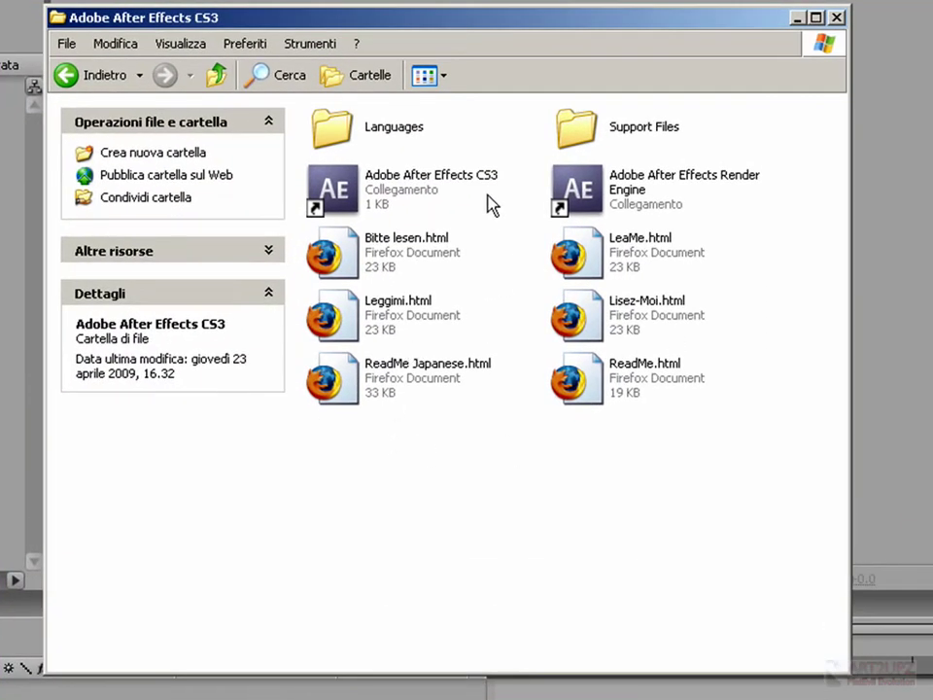
double_click(389, 136)
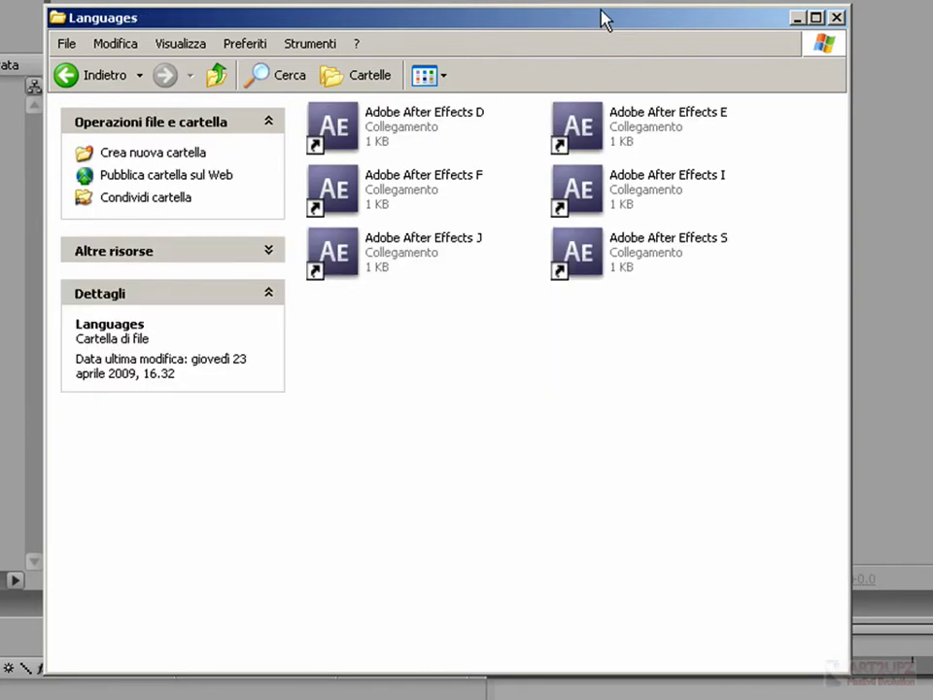
left_click_drag(614, 35, 621, 50)
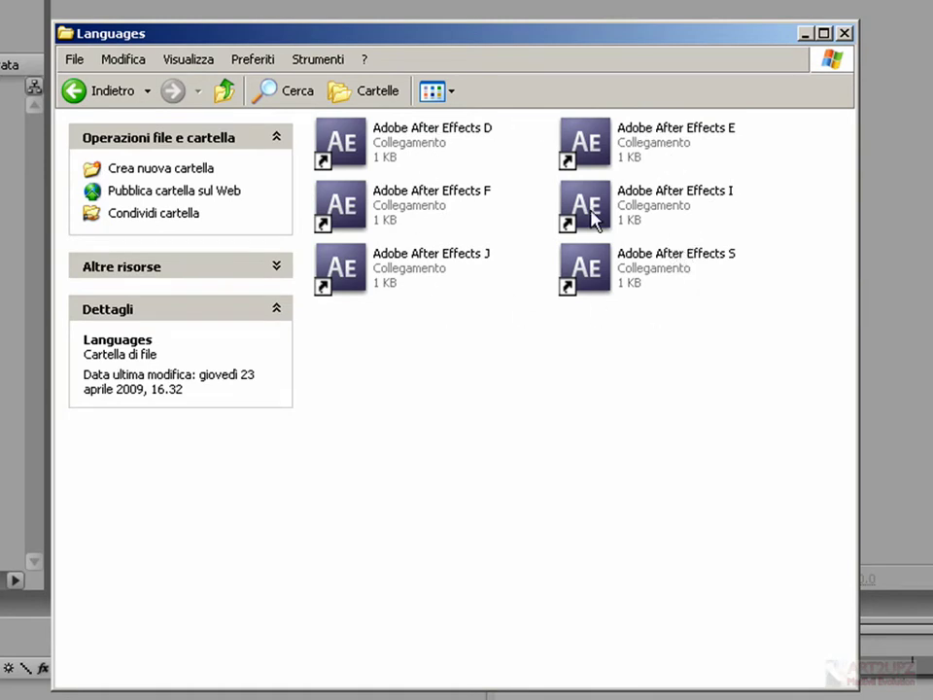
Select each of the six After Effects language shortcuts (F, D, E, I, S, J), then deselect.
left_click(419, 197)
left_click(430, 142)
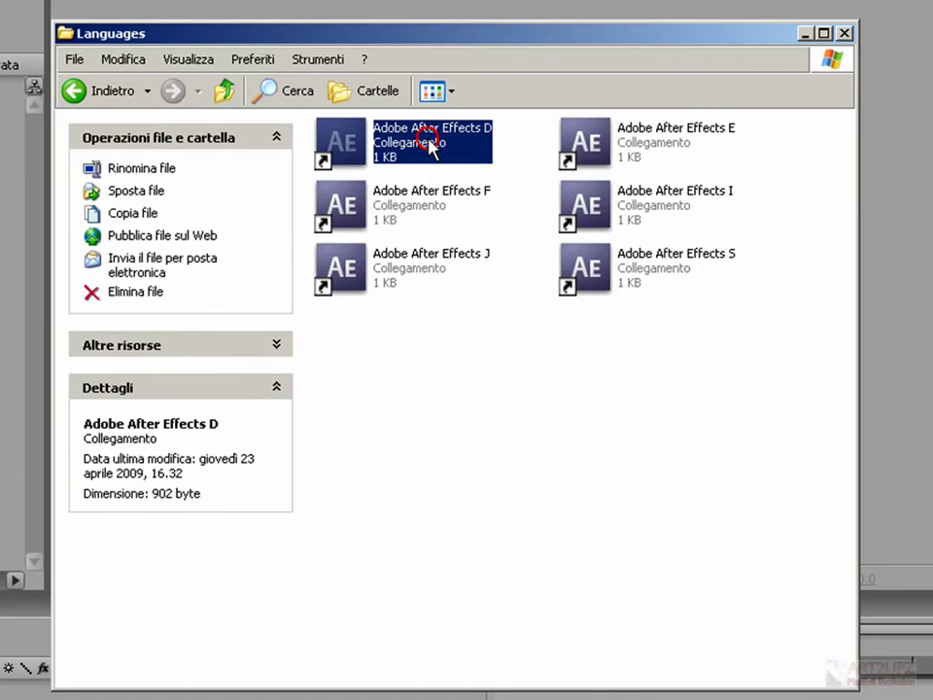
left_click(693, 148)
left_click(669, 218)
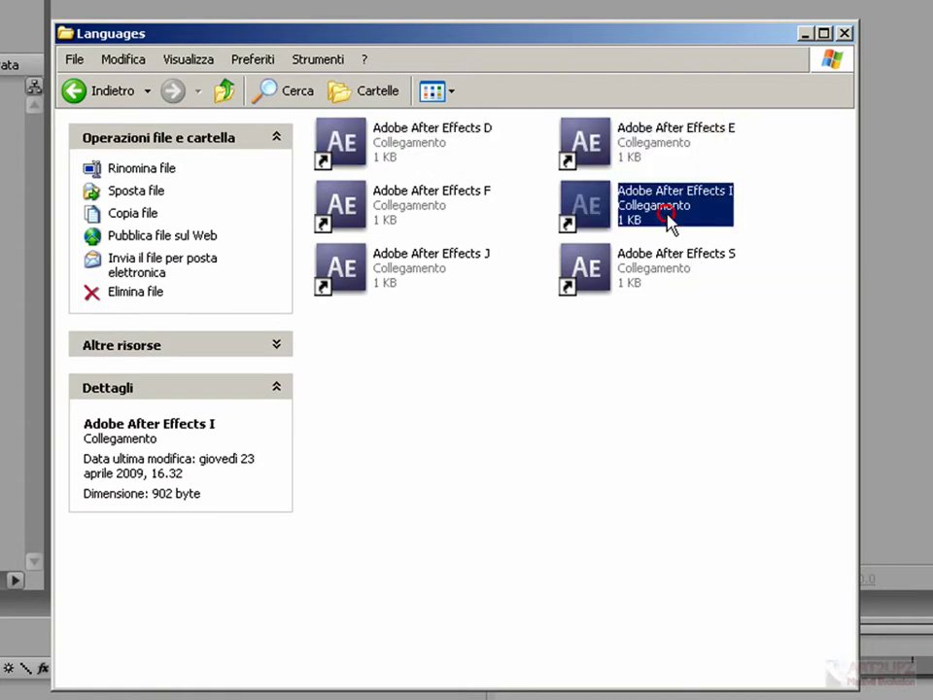
left_click(668, 272)
left_click(342, 284)
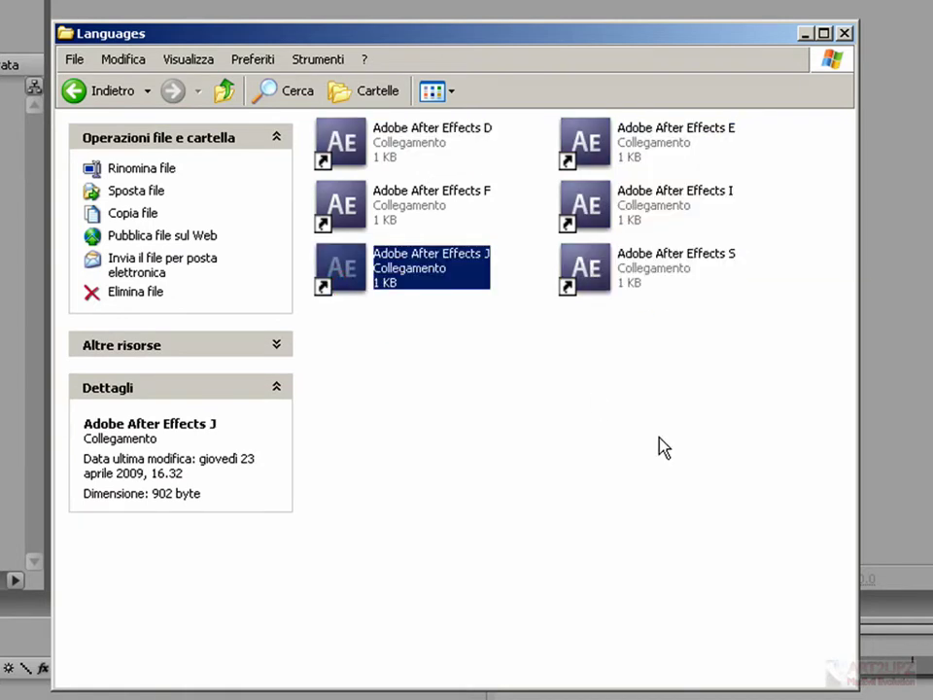
left_click(677, 419)
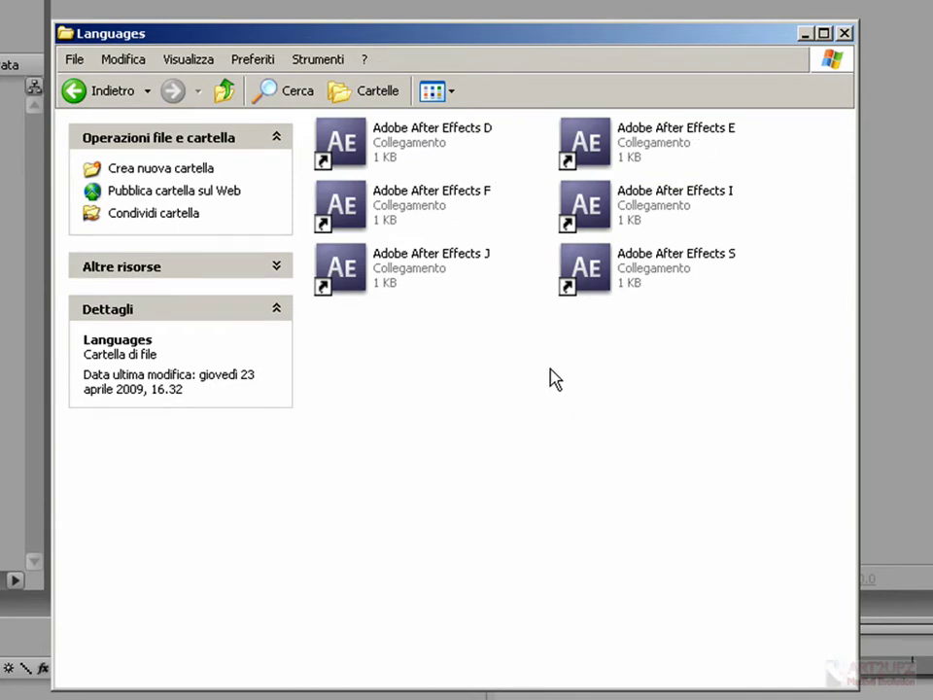
Open and dismiss the Start menu, then close the Languages window to return to After Effects.
left_click_drag(616, 35, 472, 35)
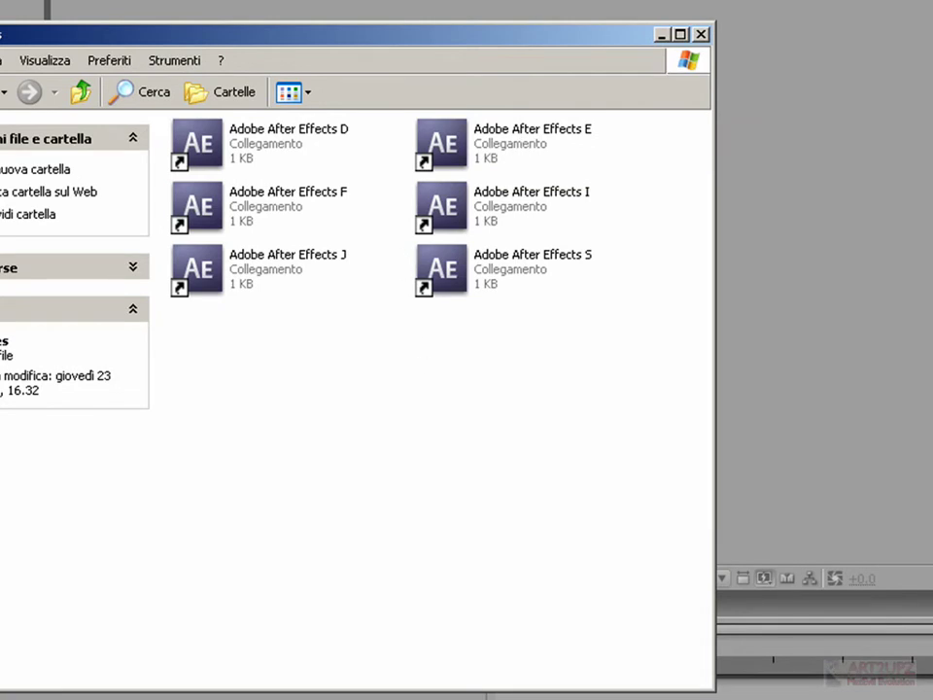
key("super")
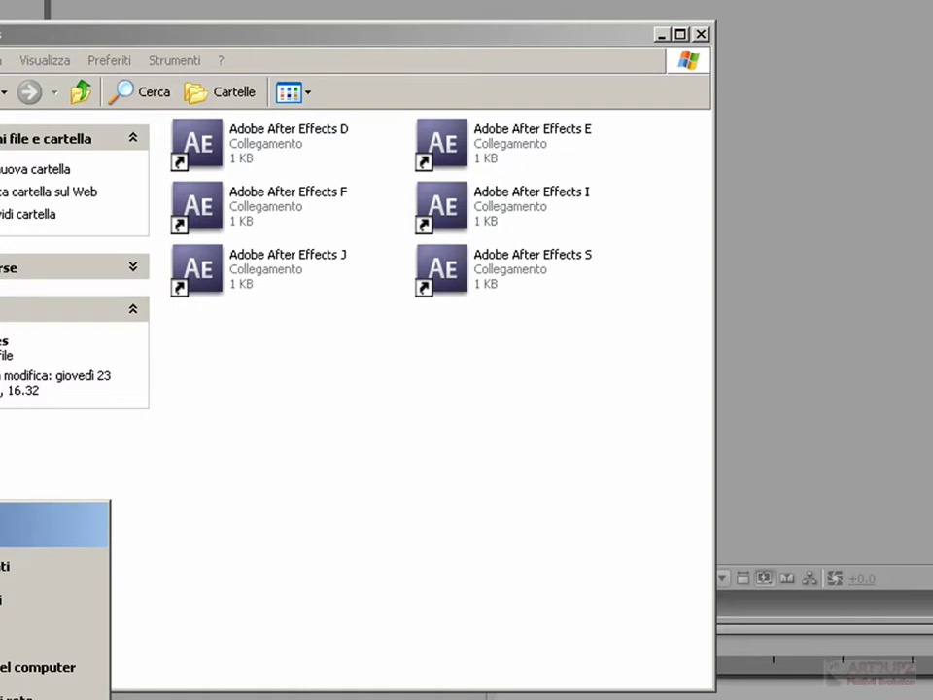
left_click(579, 400)
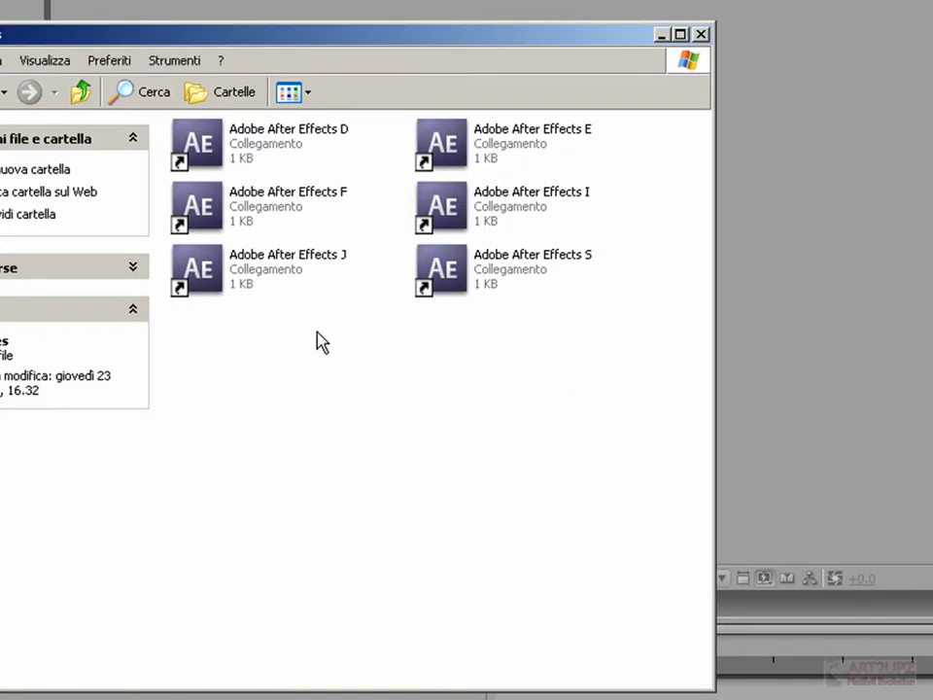
left_click(708, 37)
left_click(339, 545)
left_click(83, 340)
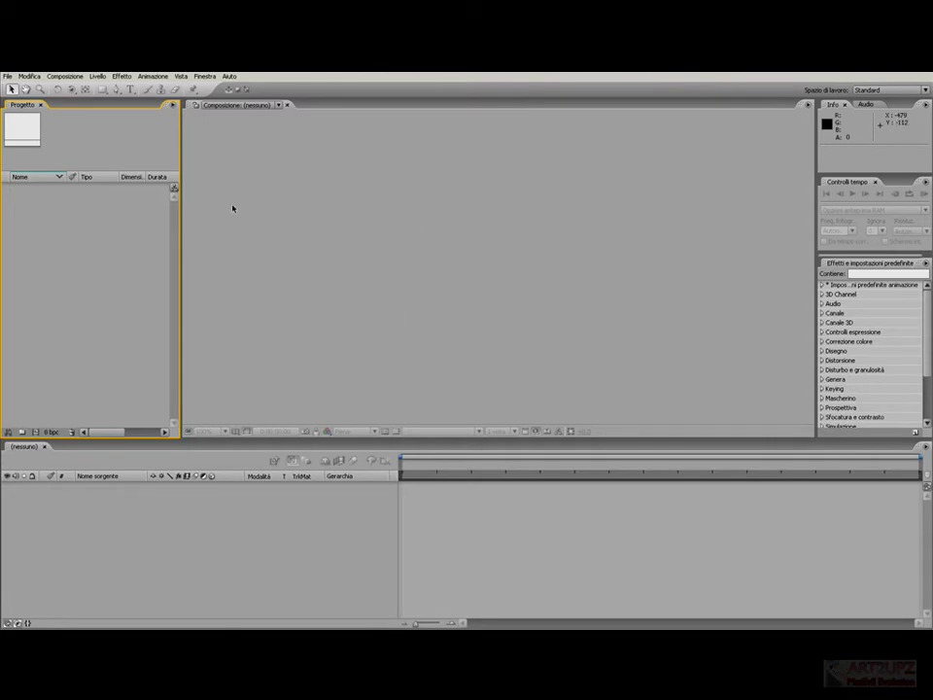
left_click(7, 76)
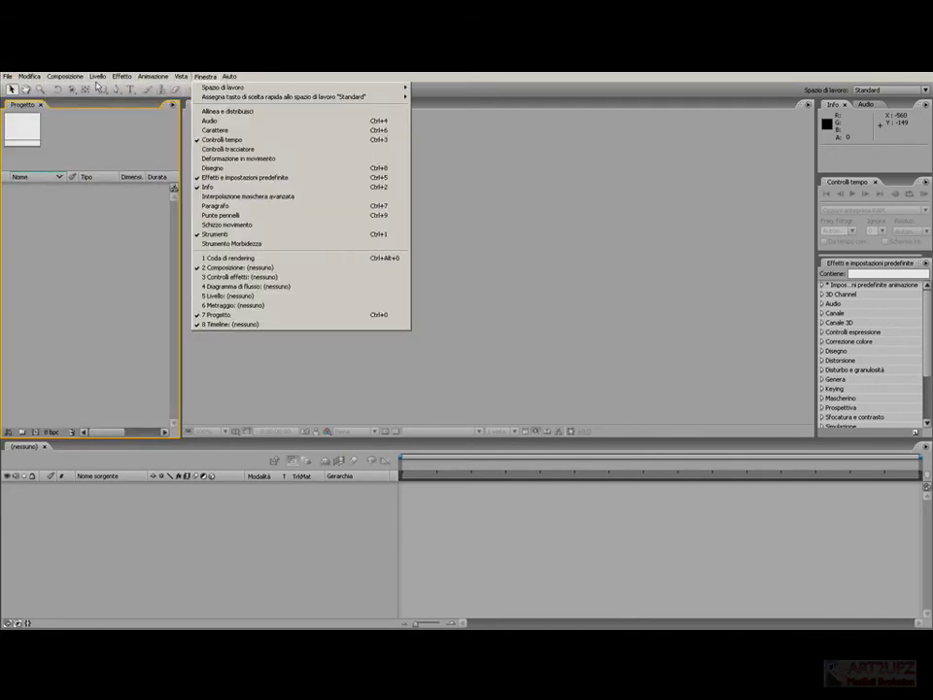
left_click(371, 277)
left_click(74, 229)
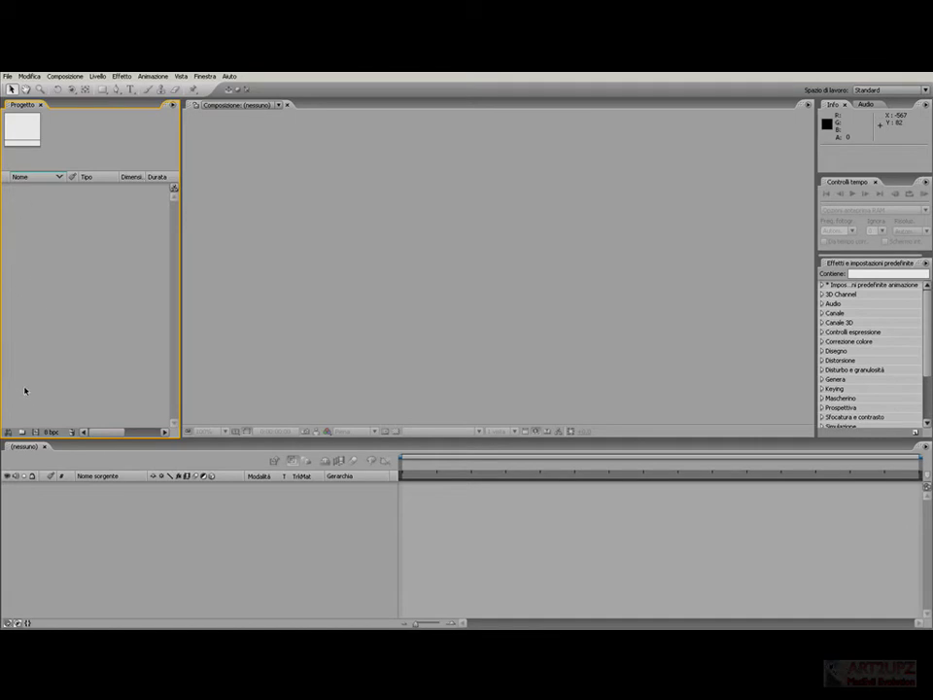
Switch the Info panel to its Audio tab to show the level meters.
left_click(335, 233)
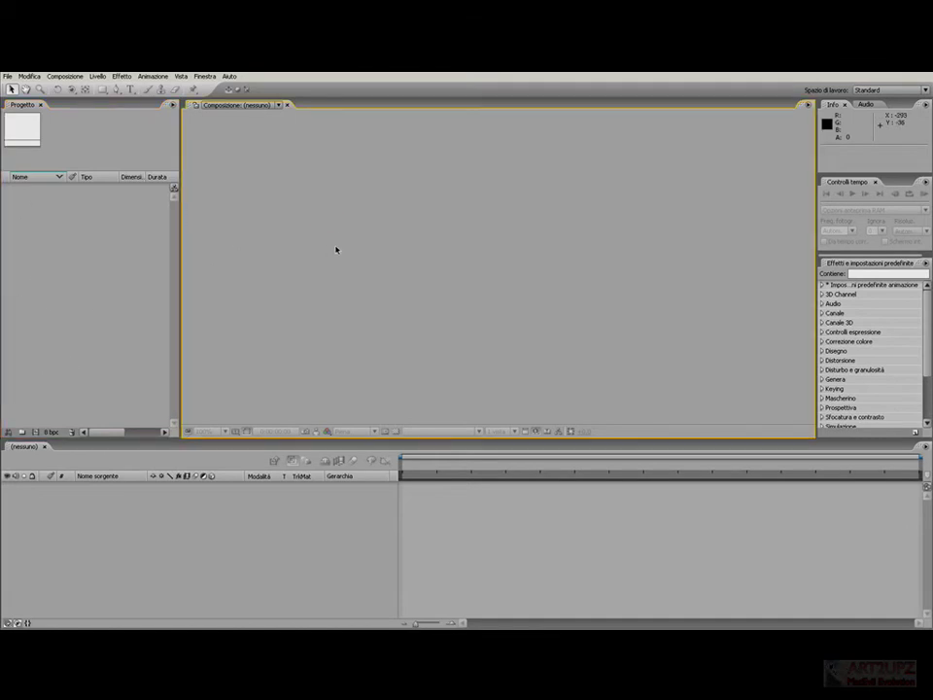
left_click(850, 151)
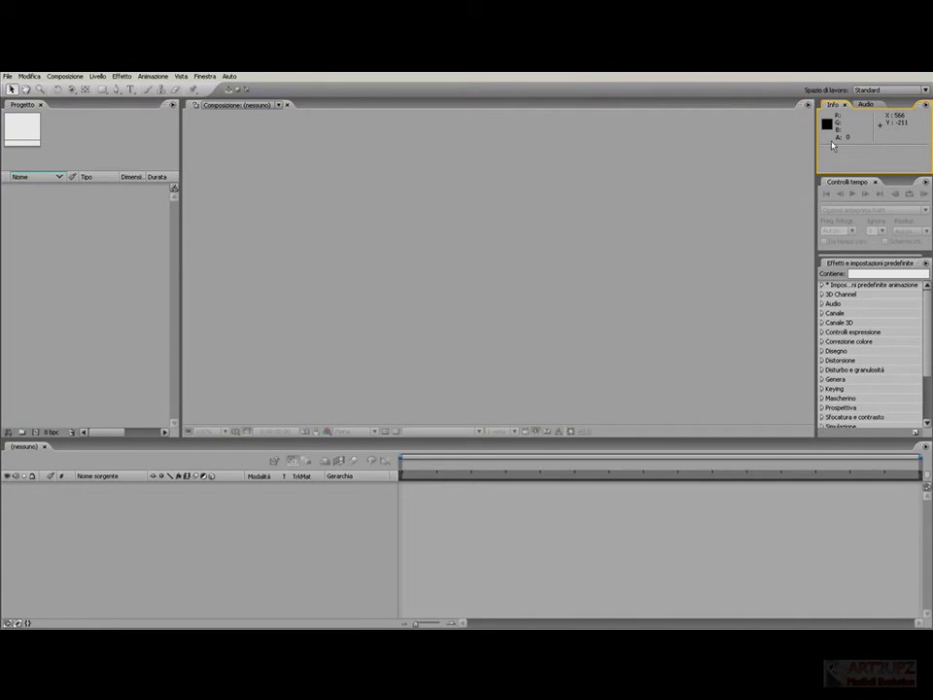
left_click(863, 105)
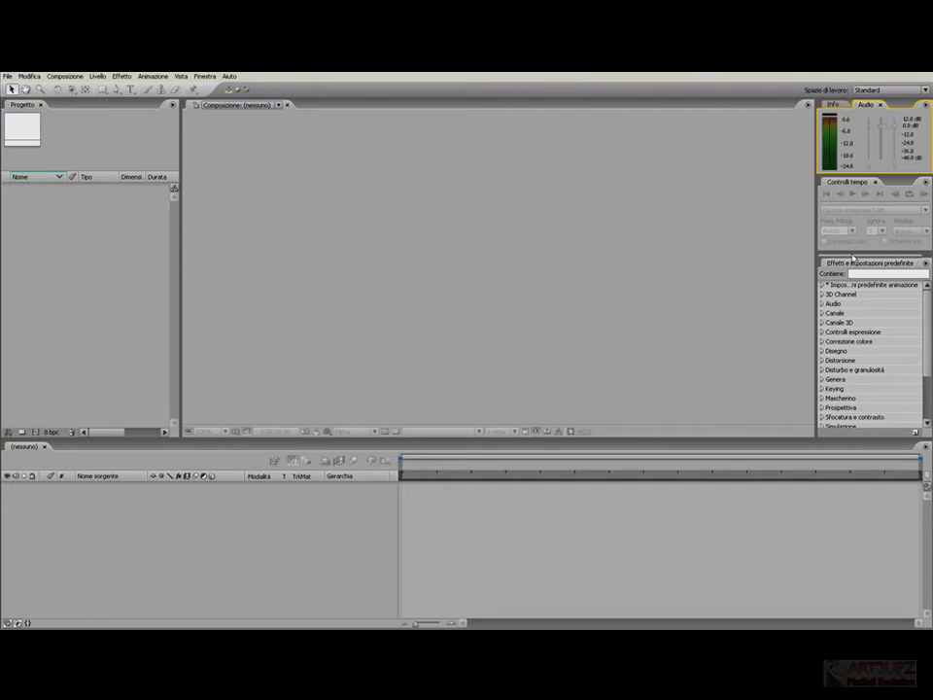
Drag the right-hand column divider left to widen the Time Controls and Effects panels.
left_click(848, 190)
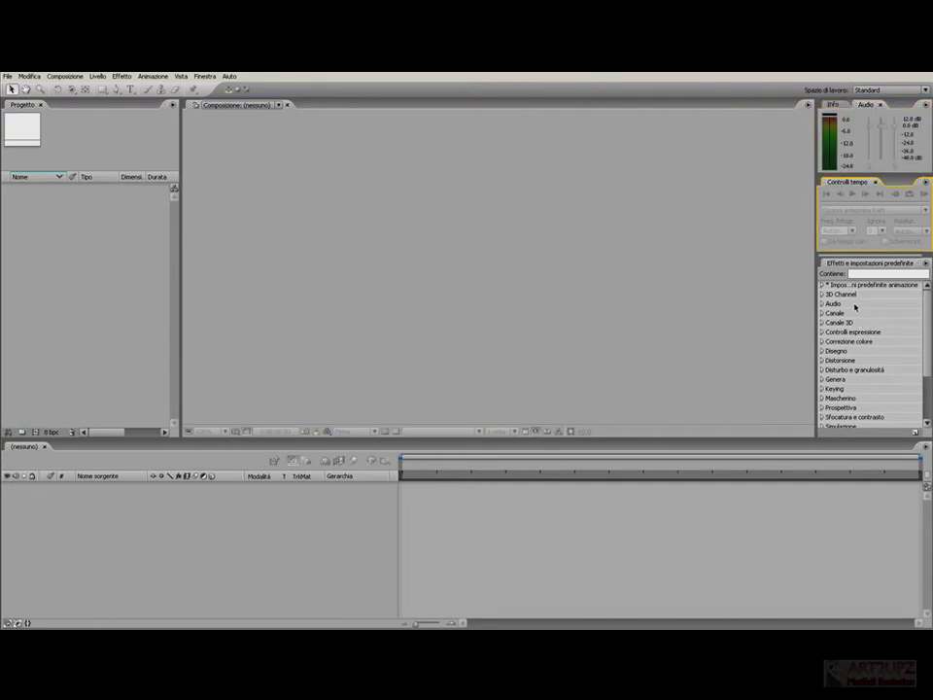
left_click(862, 263)
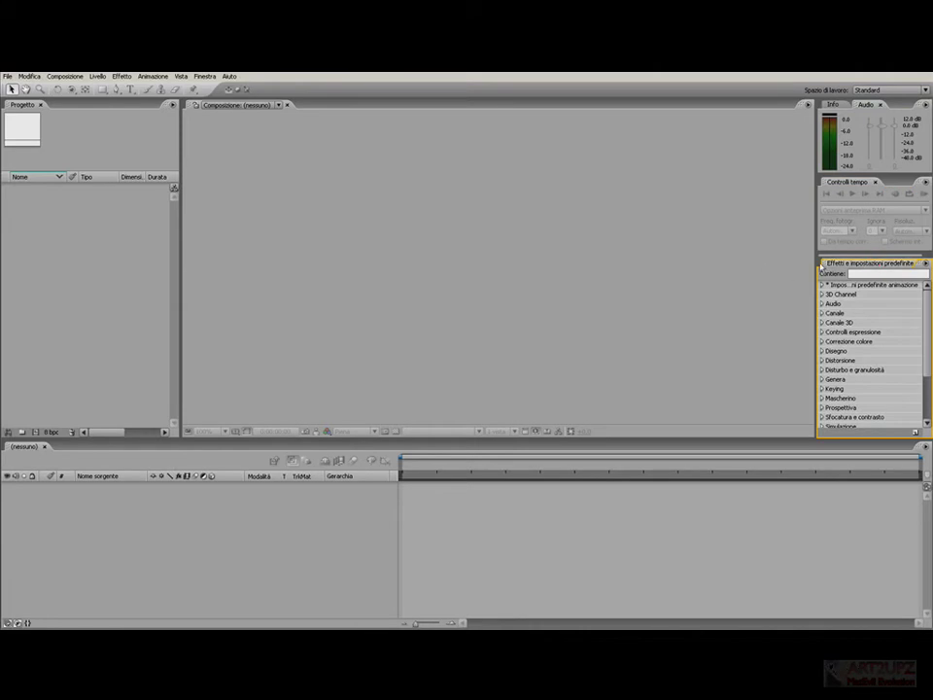
mouse_move(816, 262)
left_mouse_down()
mouse_move(766, 259)
mouse_move(792, 258)
left_mouse_up()
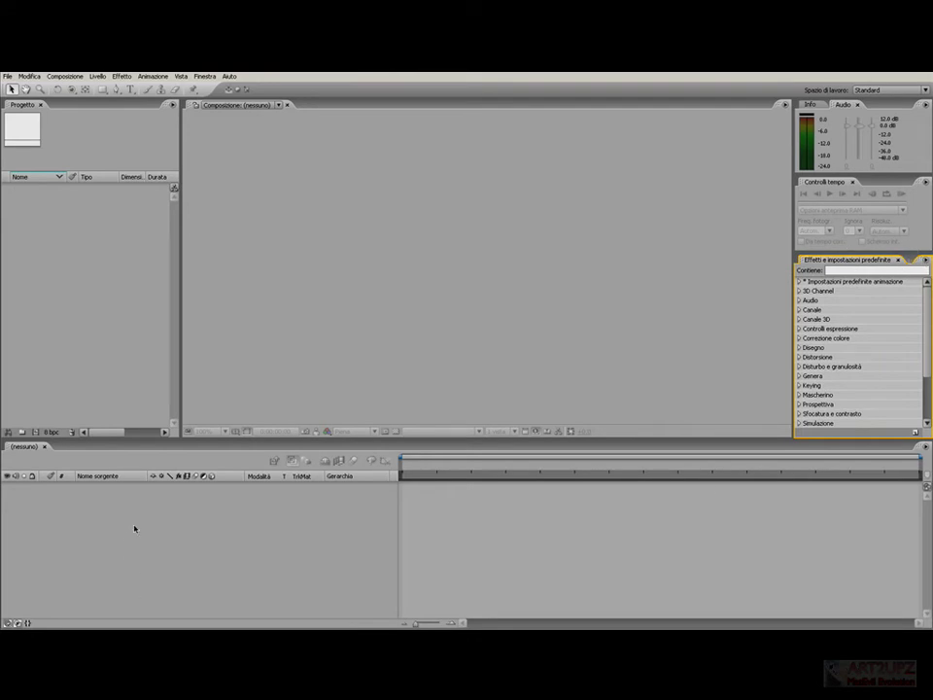
left_click(162, 516)
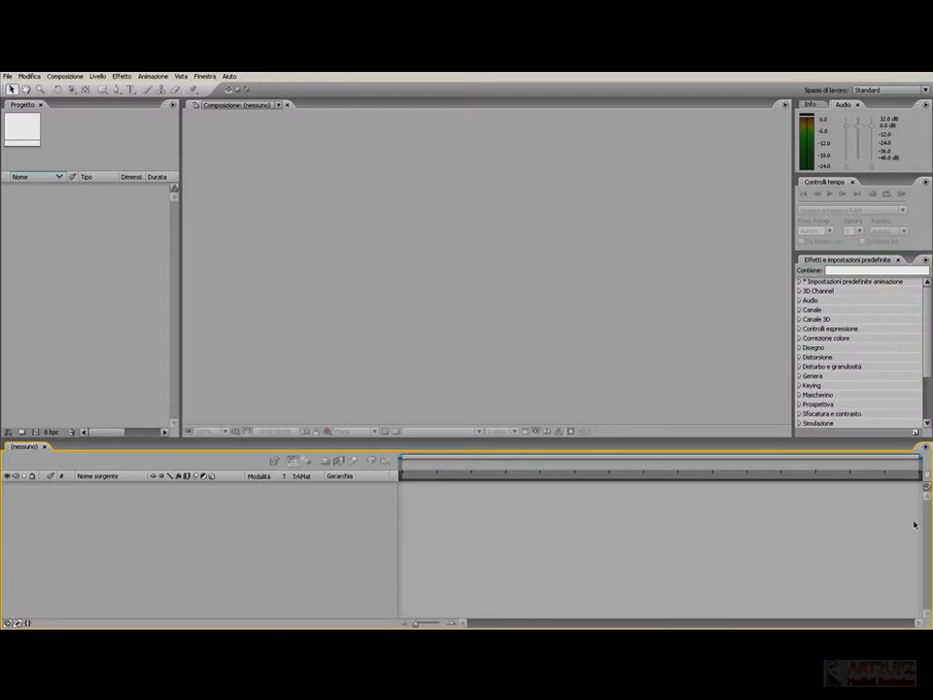
left_click(338, 198)
left_click(63, 260)
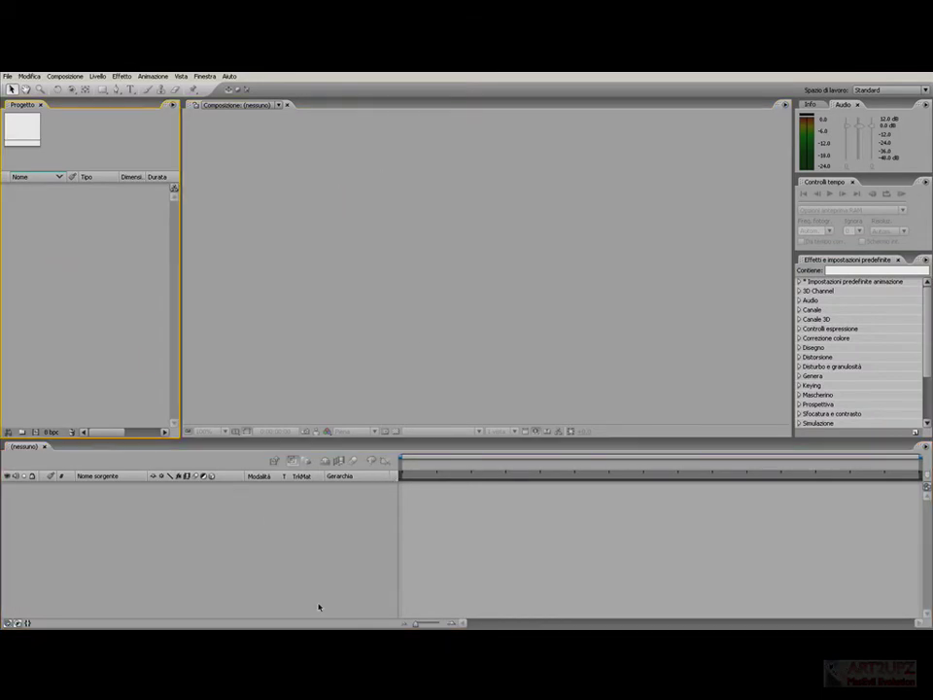
left_click(721, 529)
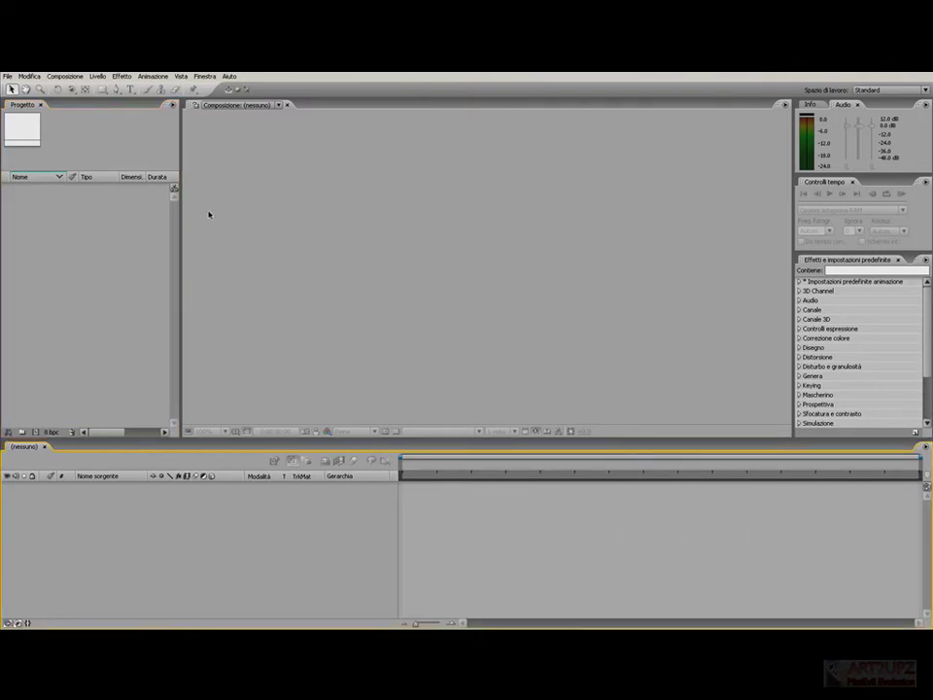
left_click(82, 225)
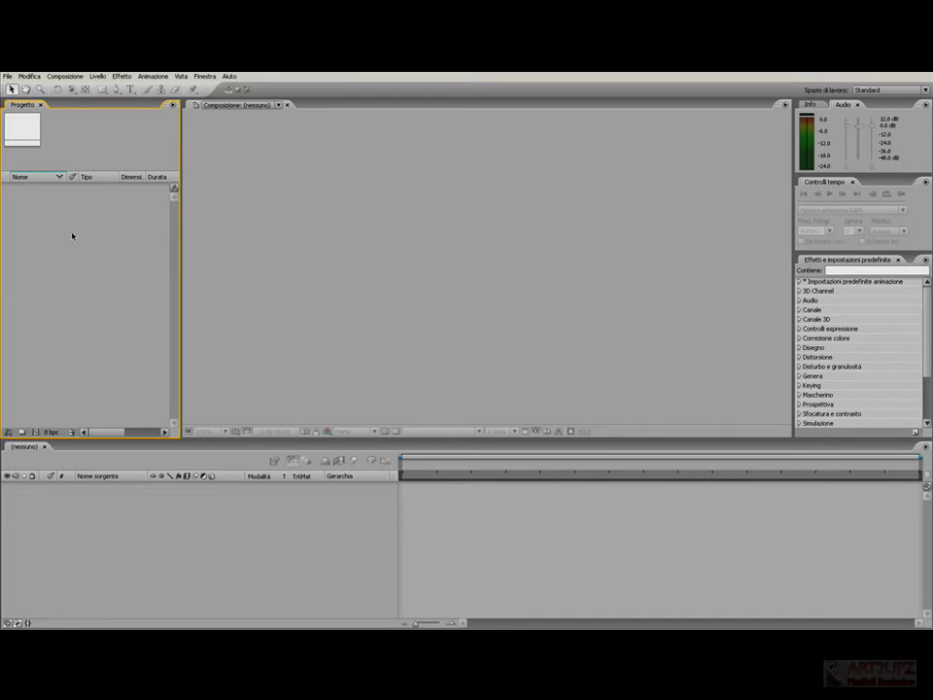
Open Modifica > Preferenze > Generale, reposition the dialog, and switch to the Anteprime page.
left_click(8, 78)
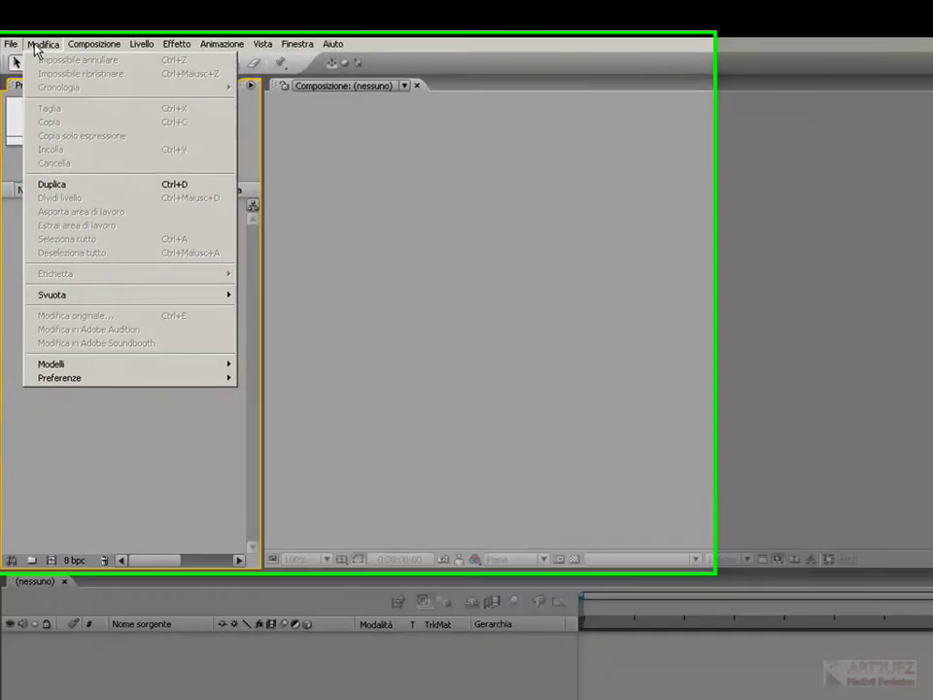
left_click(107, 449)
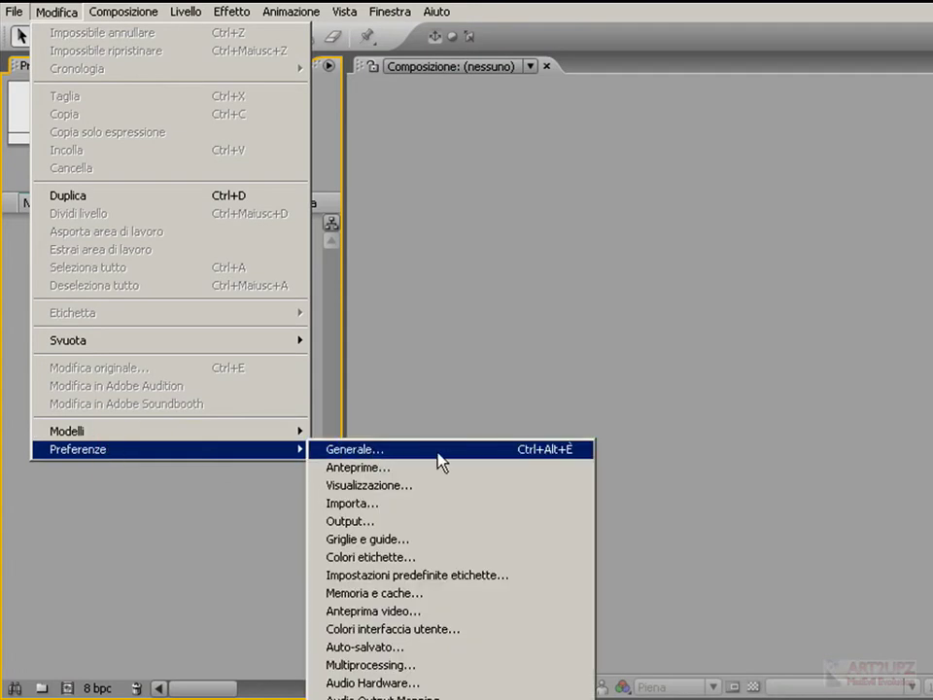
left_click(540, 451)
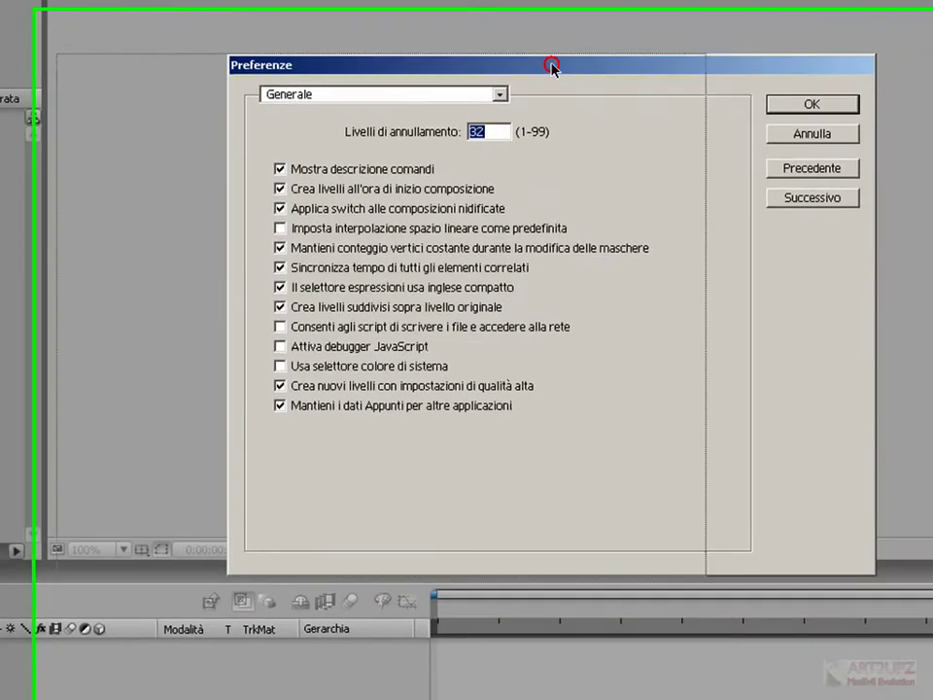
left_click_drag(551, 66, 497, 35)
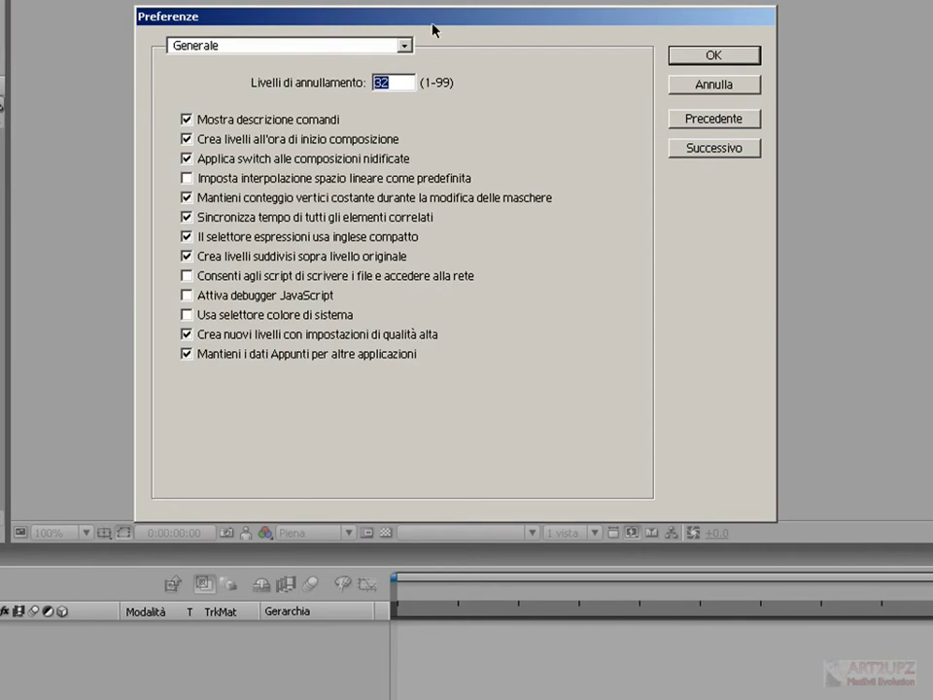
left_click_drag(430, 17, 420, 39)
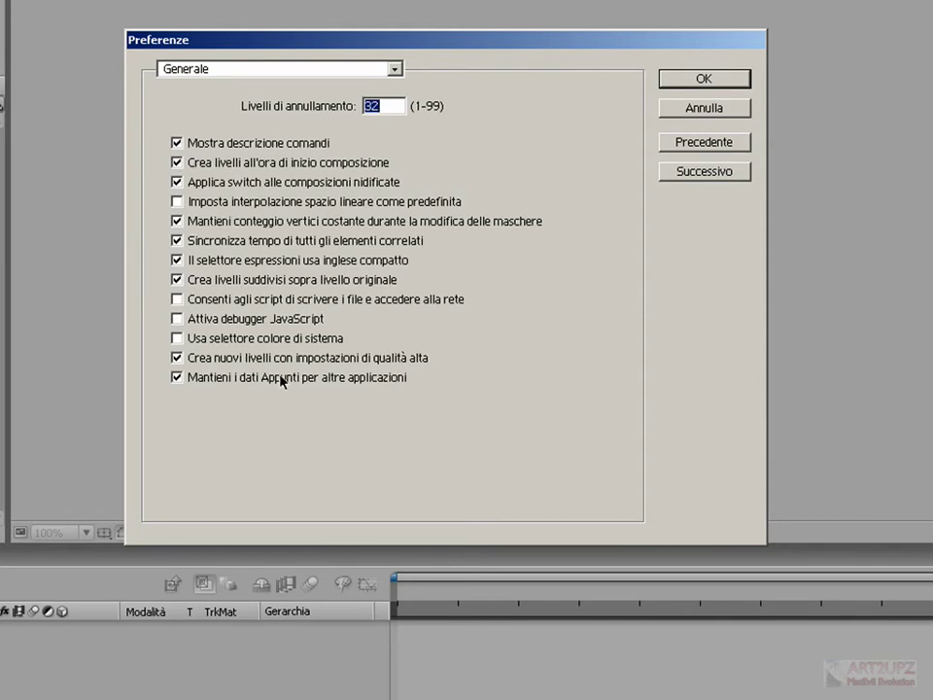
left_click(394, 70)
left_click(375, 92)
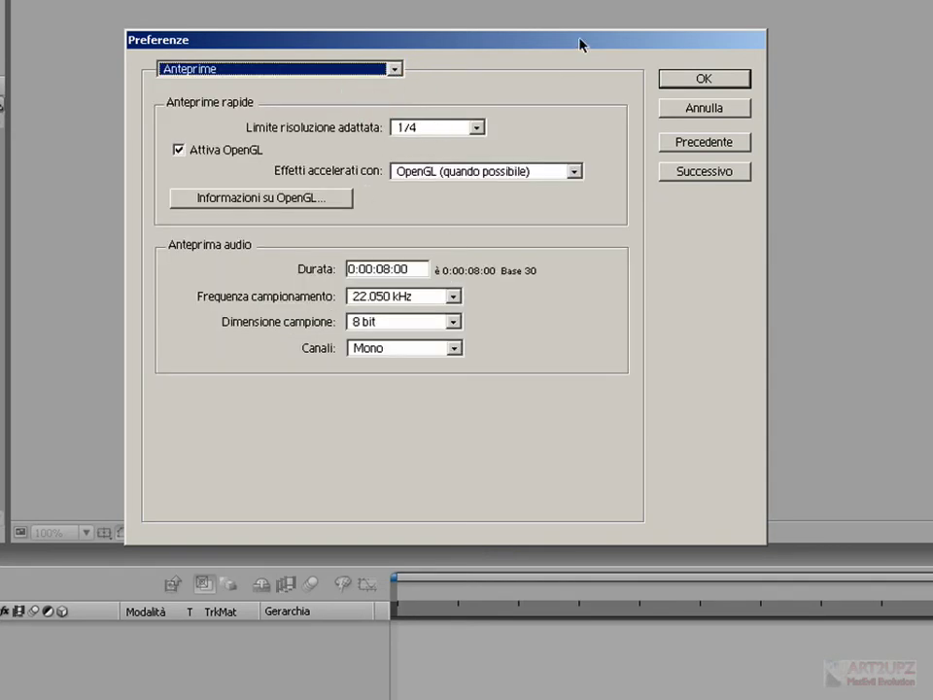
Review the Informazioni su OpenGL window and close it with OK.
left_click_drag(581, 45, 571, 46)
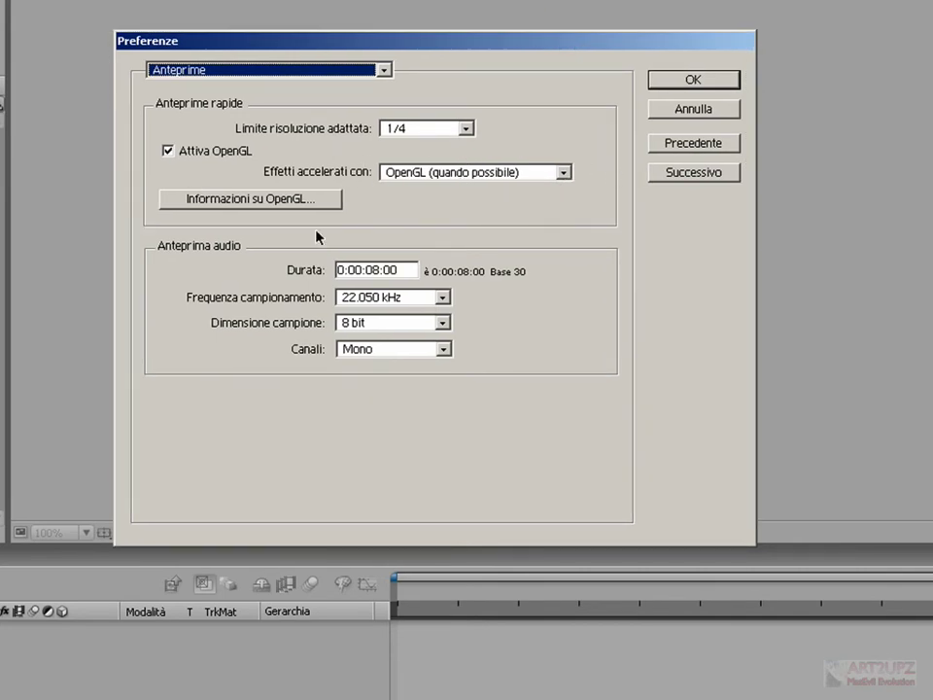
left_click(325, 202)
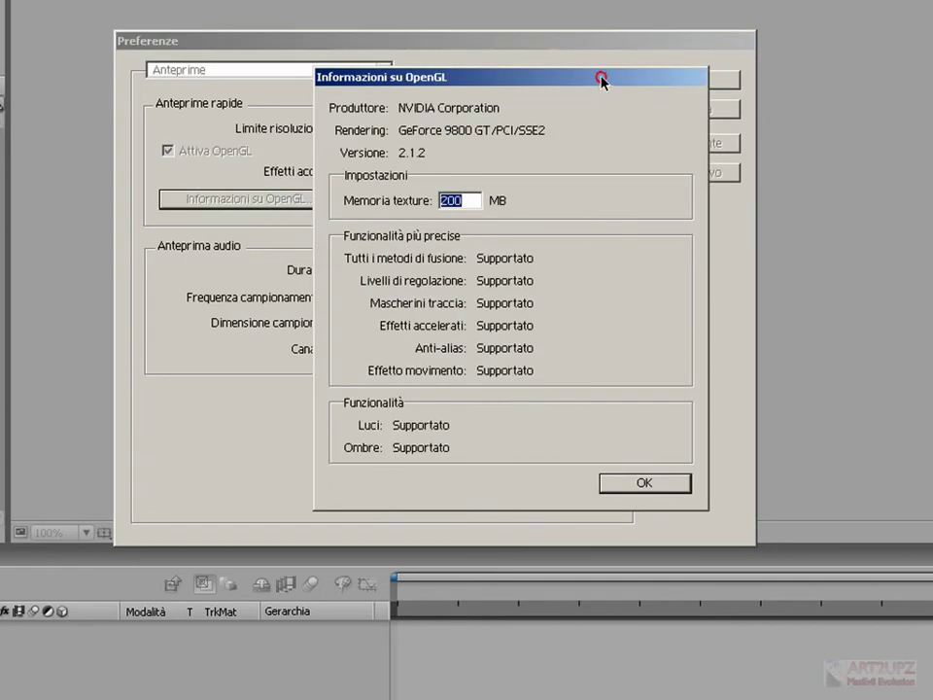
left_click_drag(599, 77, 655, 77)
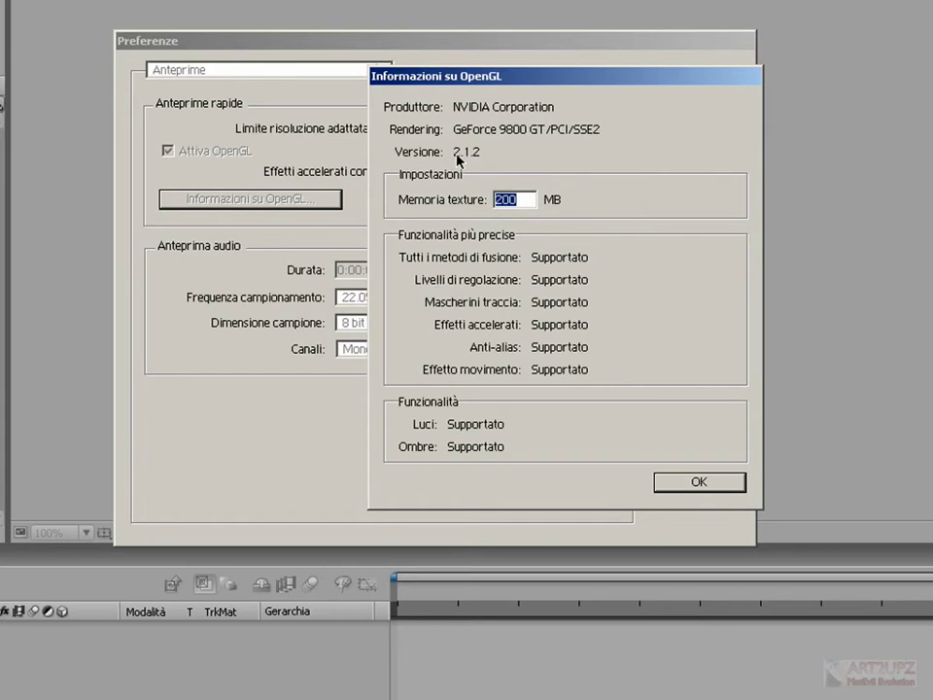
left_click_drag(584, 81, 635, 80)
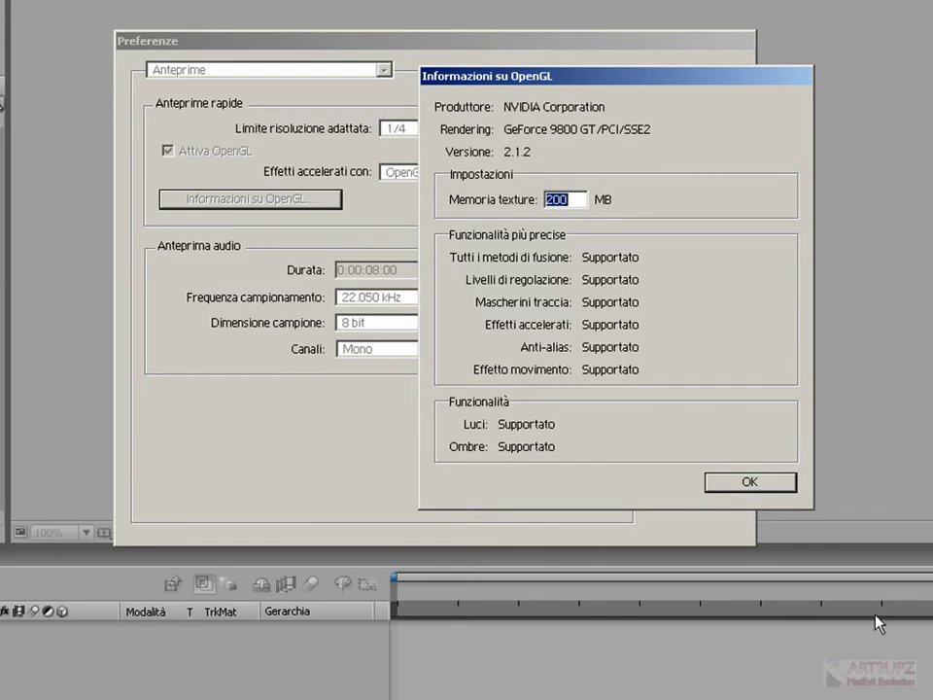
left_click(752, 483)
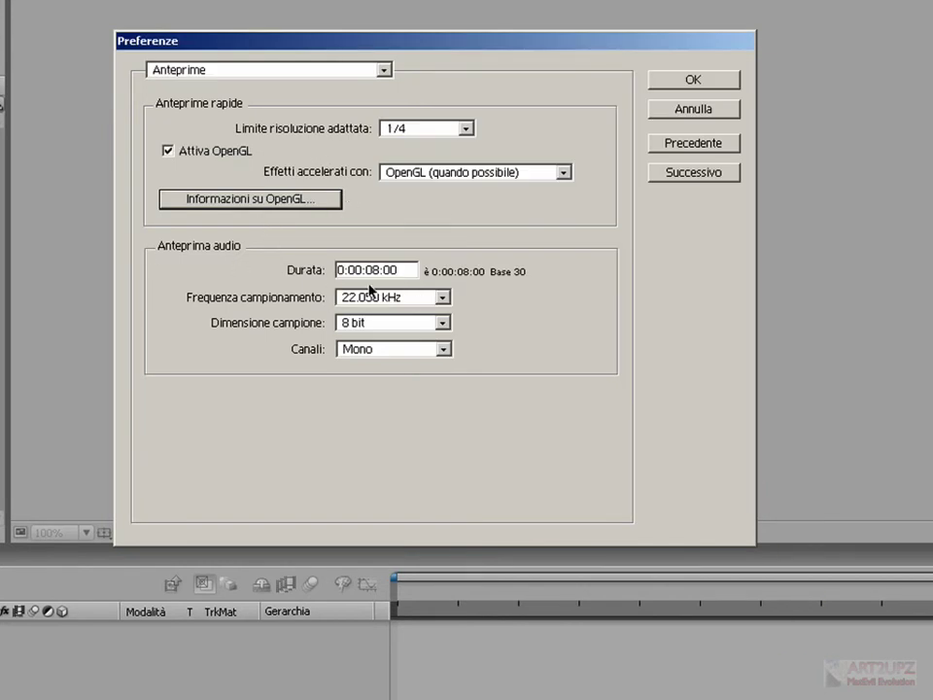
Keep audio preview at 22.050 kHz, 8 bit, Mono, then switch to the Visualizzazione page.
left_click(439, 299)
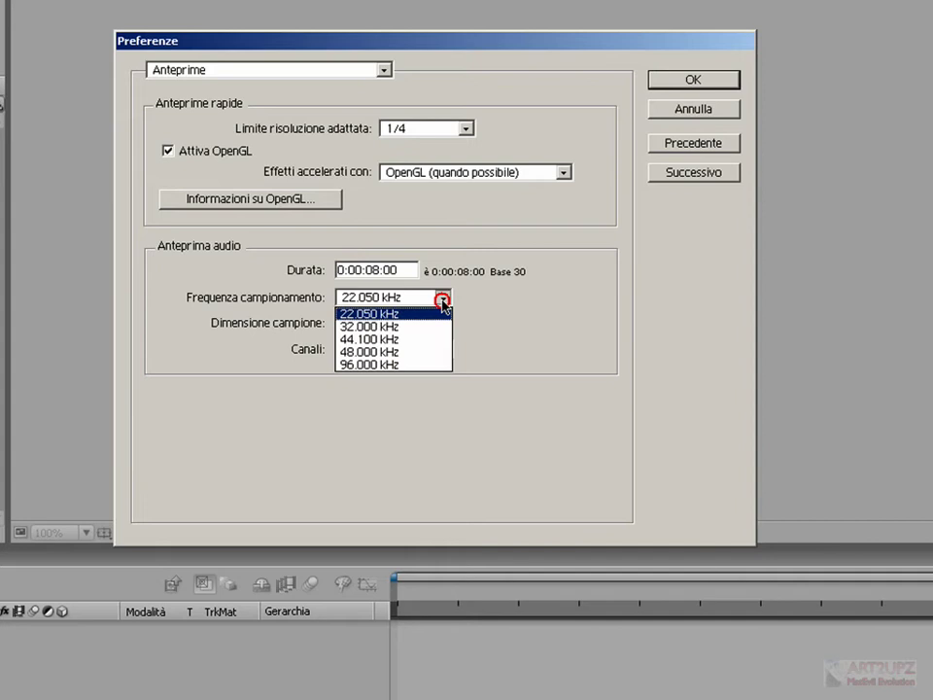
left_click(440, 299)
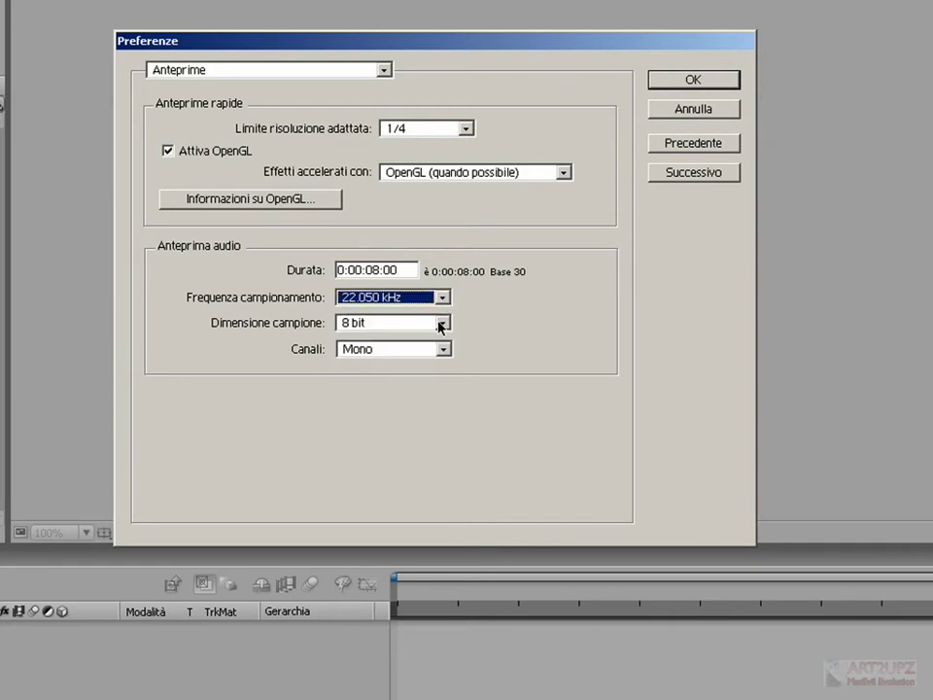
left_click(440, 324)
left_click(440, 322)
left_click(443, 348)
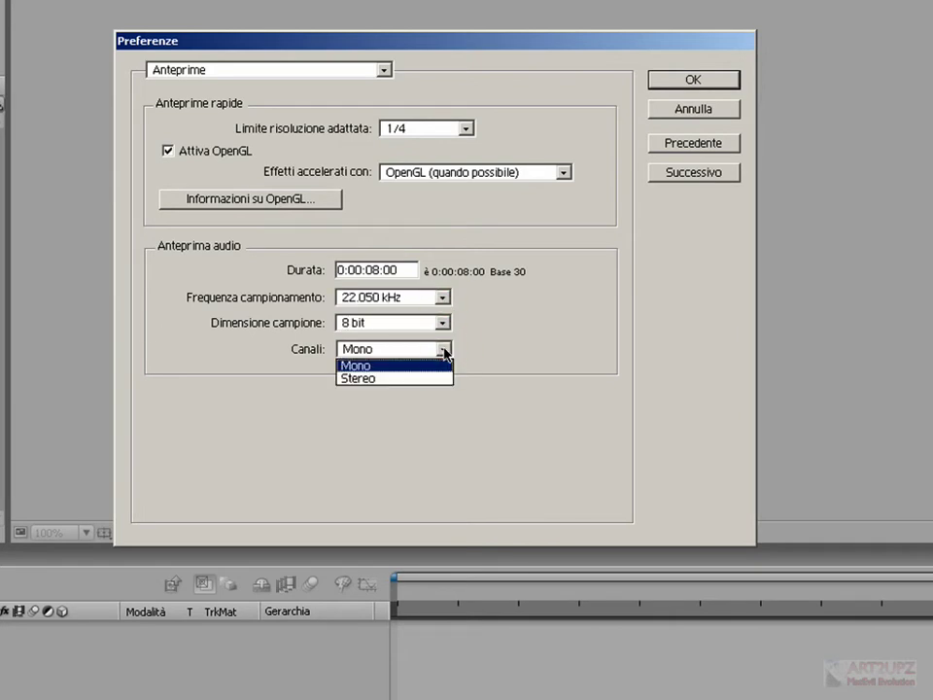
left_click(445, 353)
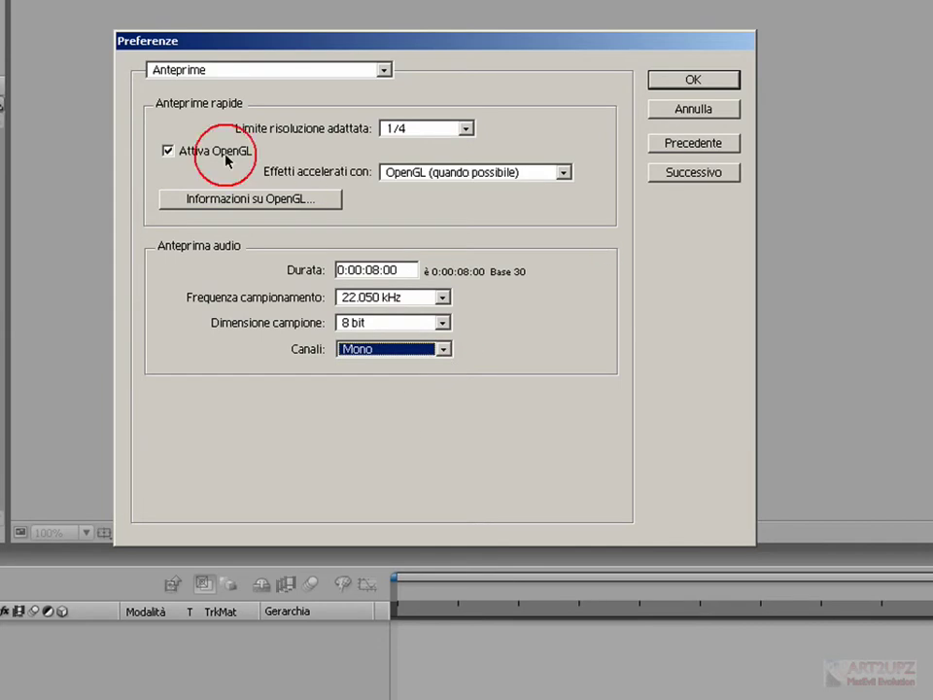
left_click(264, 69)
left_click(260, 119)
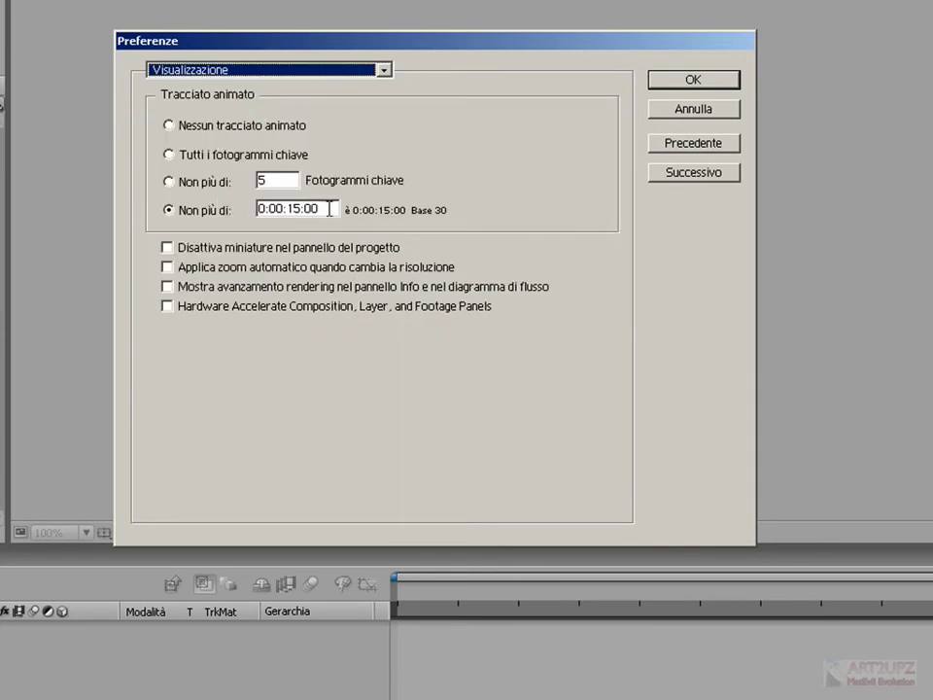
Advance the preferences to the Importa page.
left_click(201, 210)
left_click(385, 83)
left_click(716, 173)
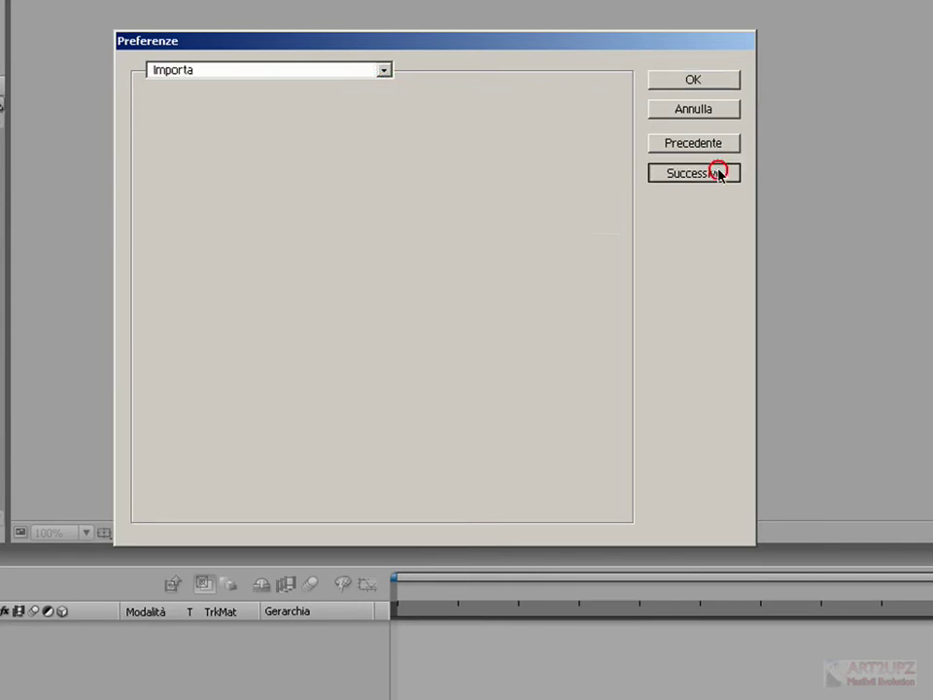
left_click(283, 70)
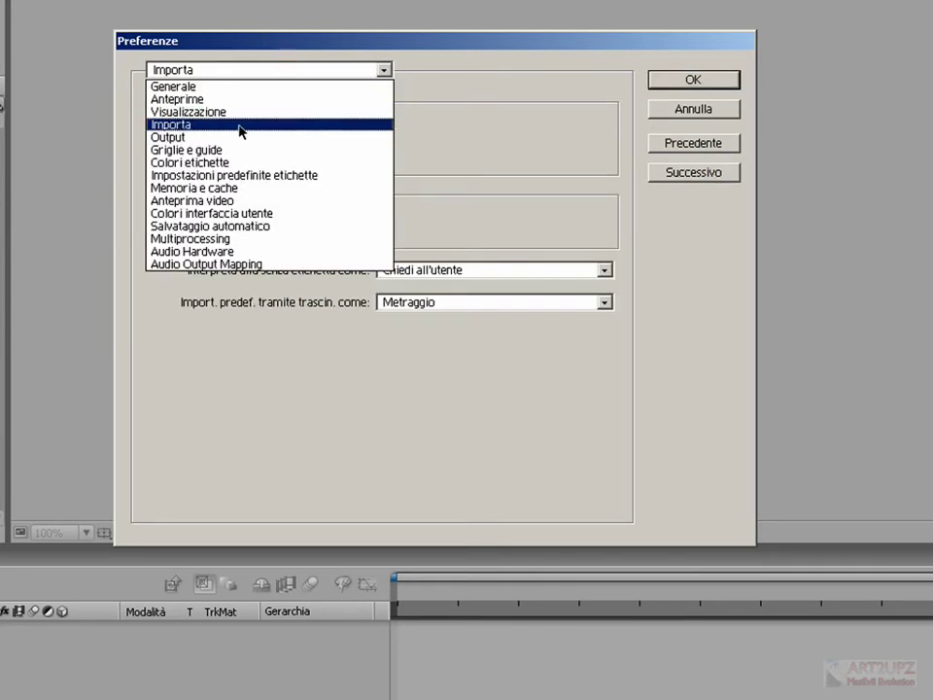
left_click(240, 121)
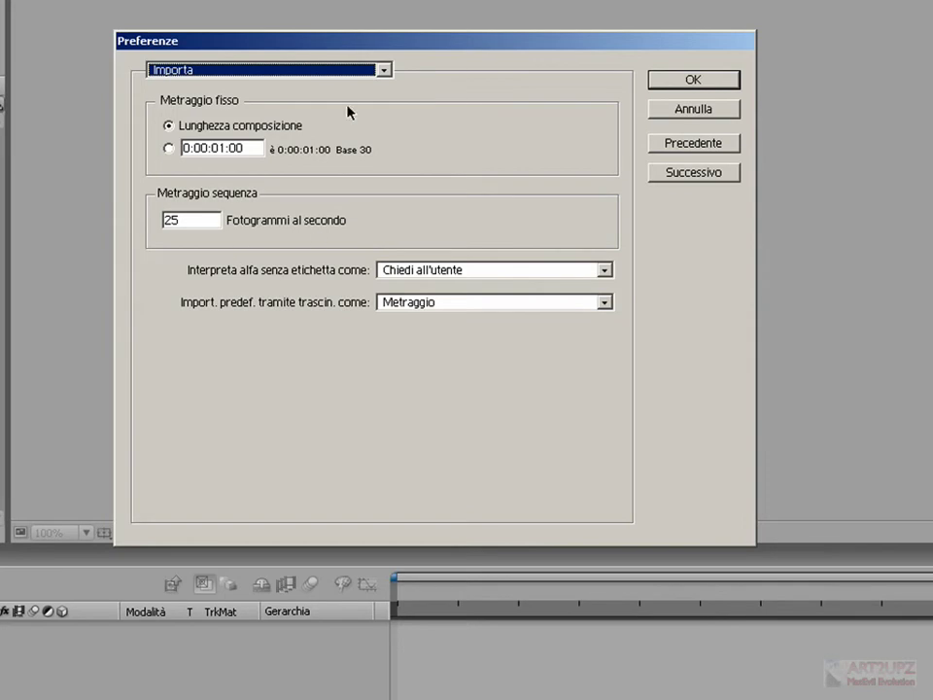
left_click_drag(402, 33, 411, 22)
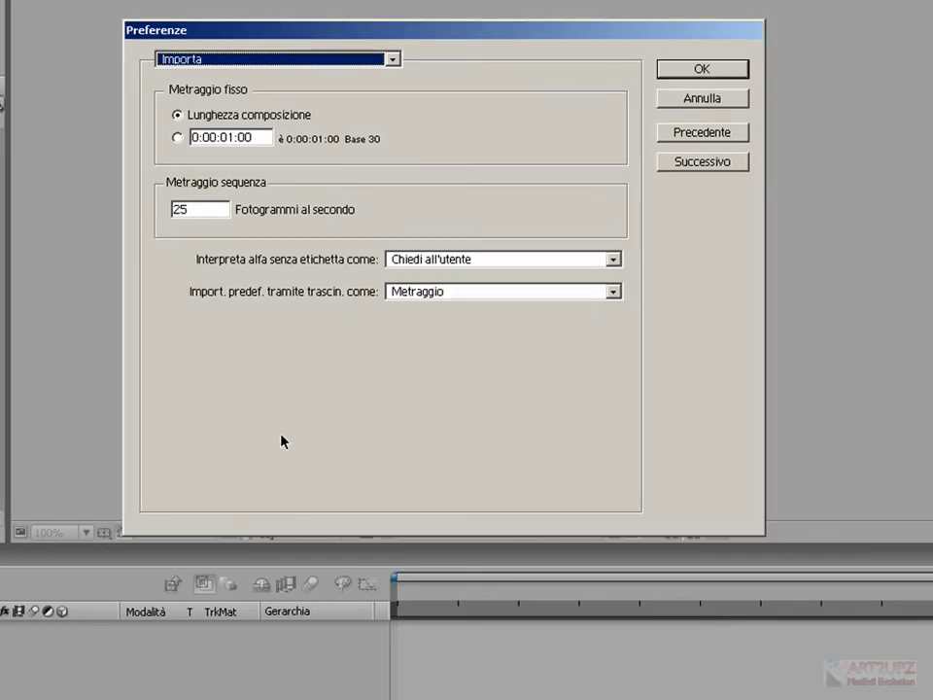
Set the Metraggio sequenza import rate to 24 frames per second, replacing 25.
left_click(194, 209)
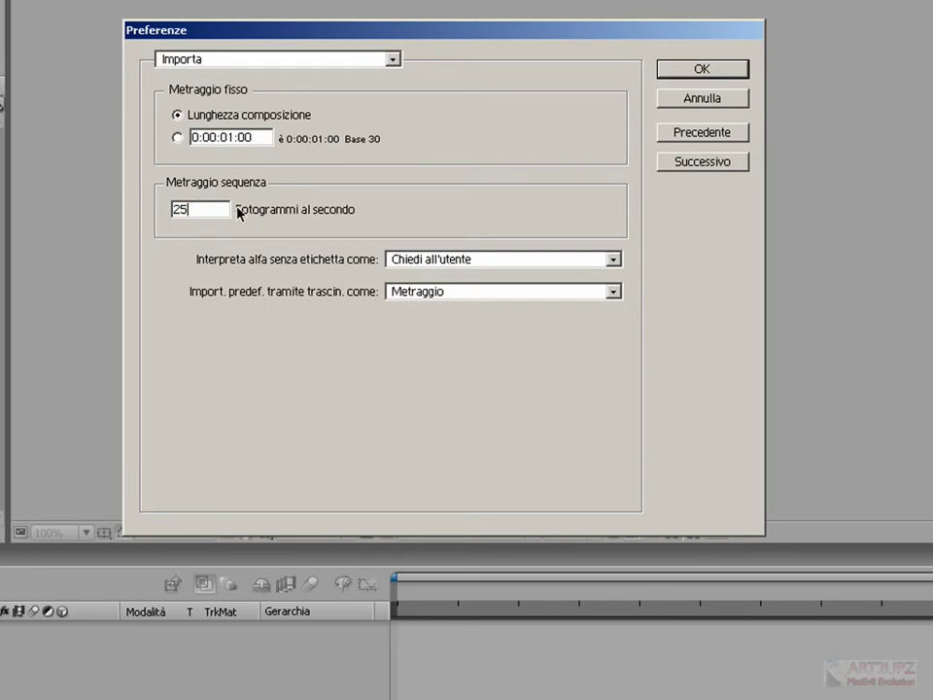
left_click(187, 212)
left_click_drag(186, 212, 492, 228)
type("30")
left_click_drag(193, 209, 327, 220)
type("24")
Apply the preferences, then preview Nuova composizione settings (800×500, 25 fps) and cancel.
left_click(701, 68)
left_click(56, 75)
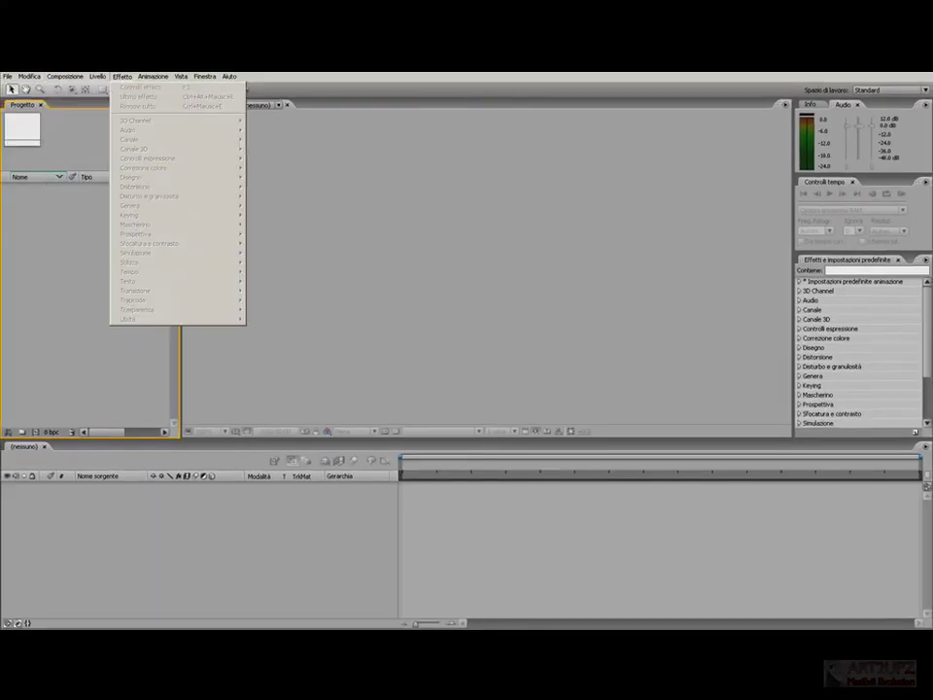
left_click(78, 88)
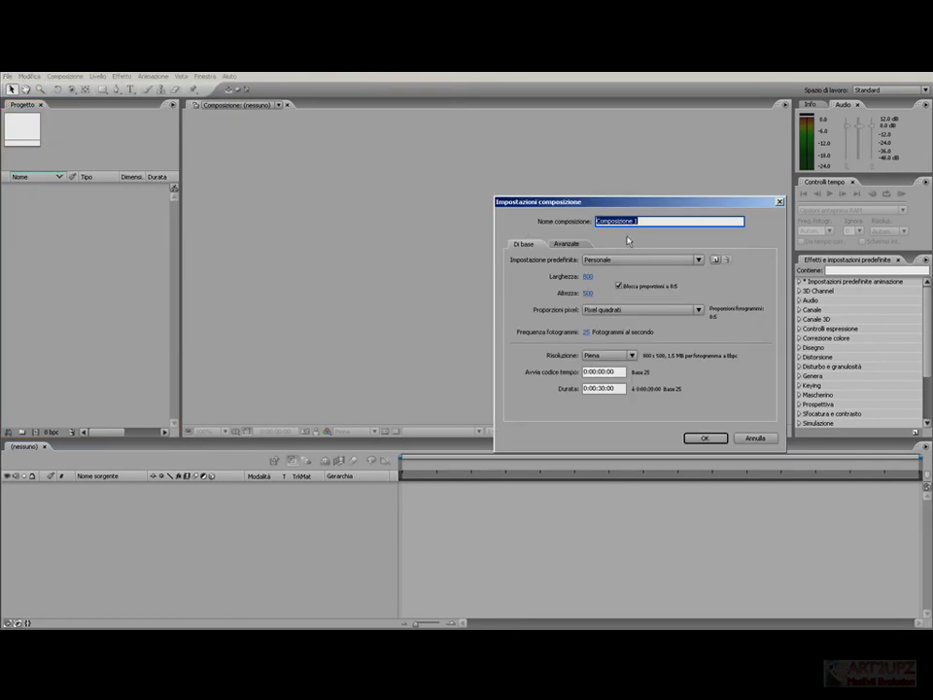
left_click_drag(653, 205, 361, 146)
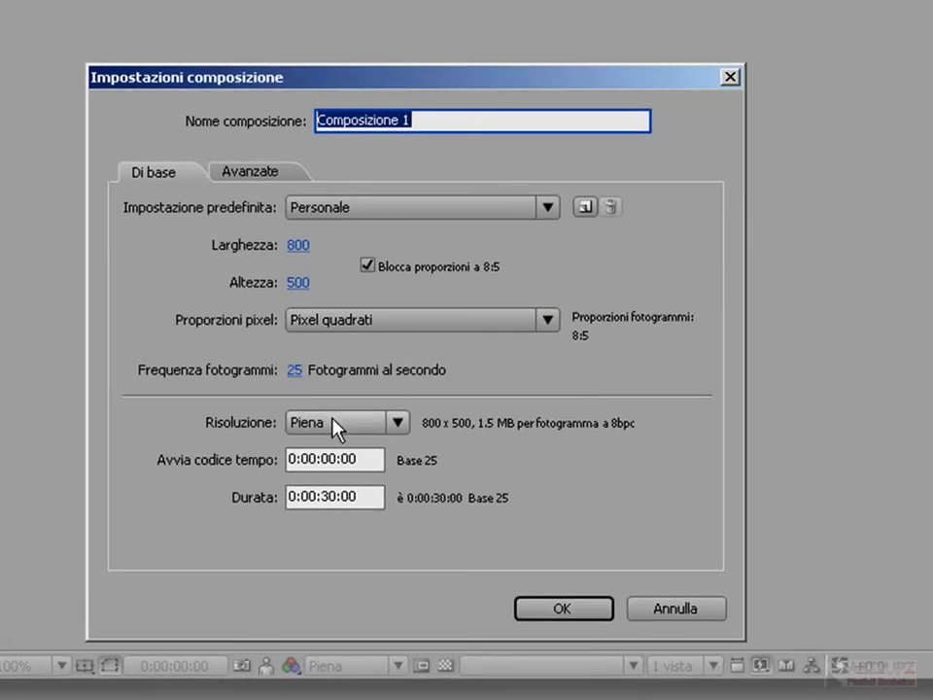
left_click_drag(375, 78, 570, 44)
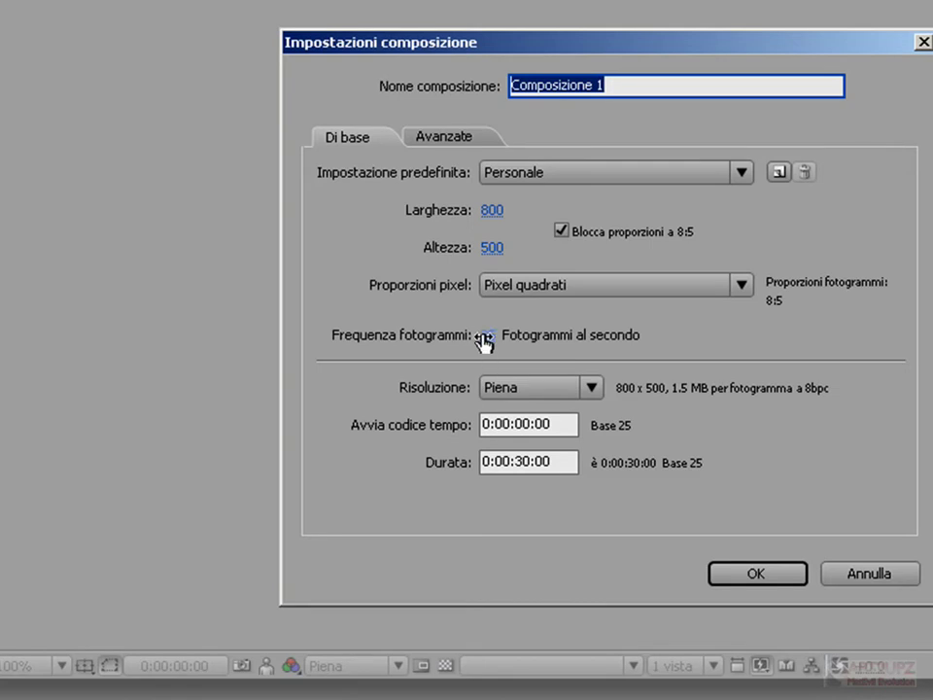
left_click(866, 571)
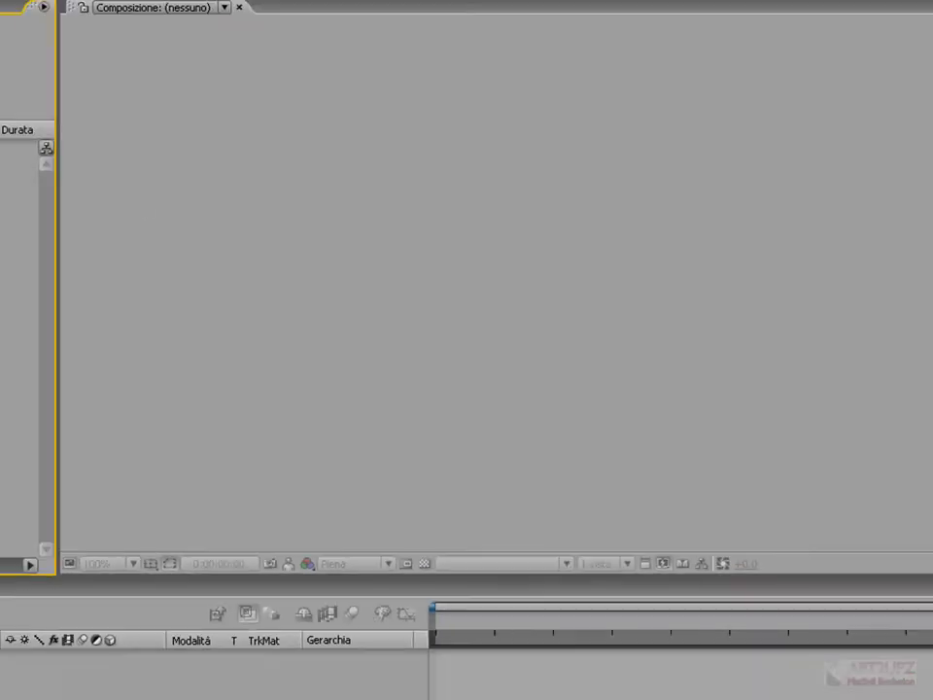
Reopen Preferenze on the Importa page, confirm 24 fps, and advance to Output.
left_click(7, 76)
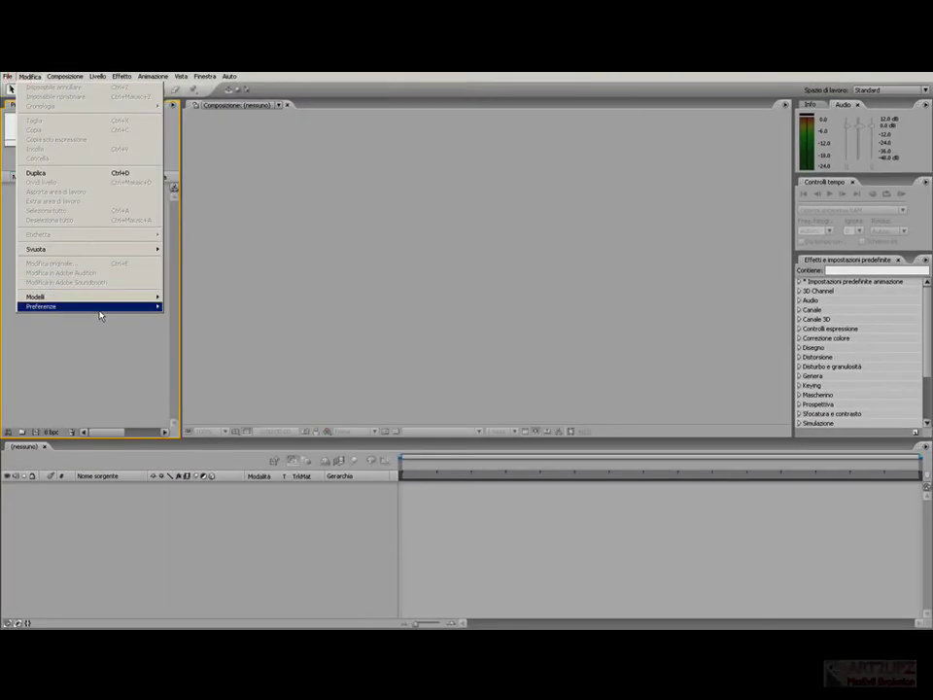
mouse_move(100, 313)
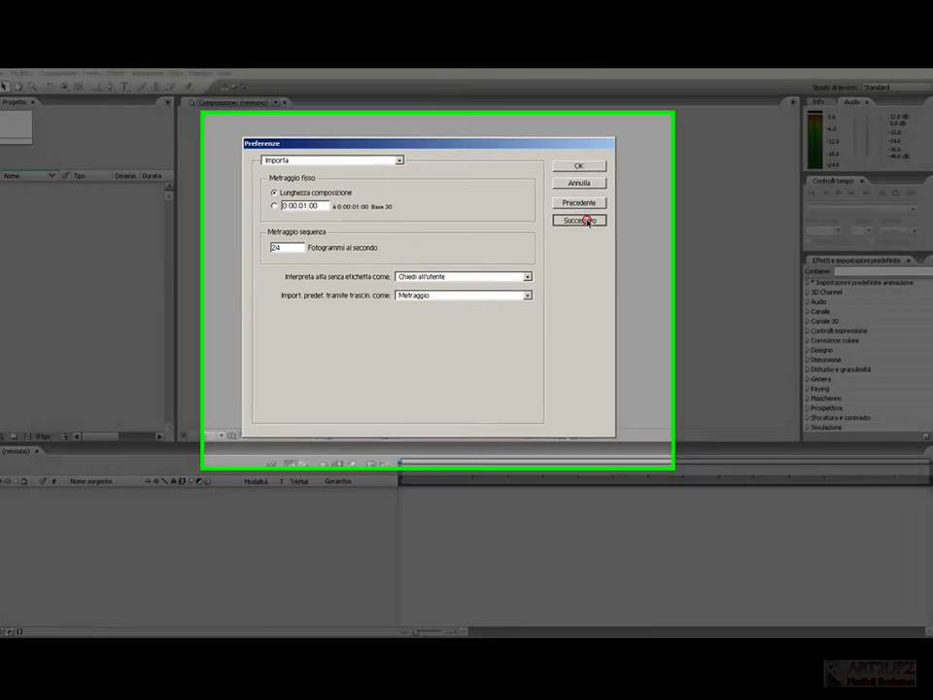
left_click(583, 219)
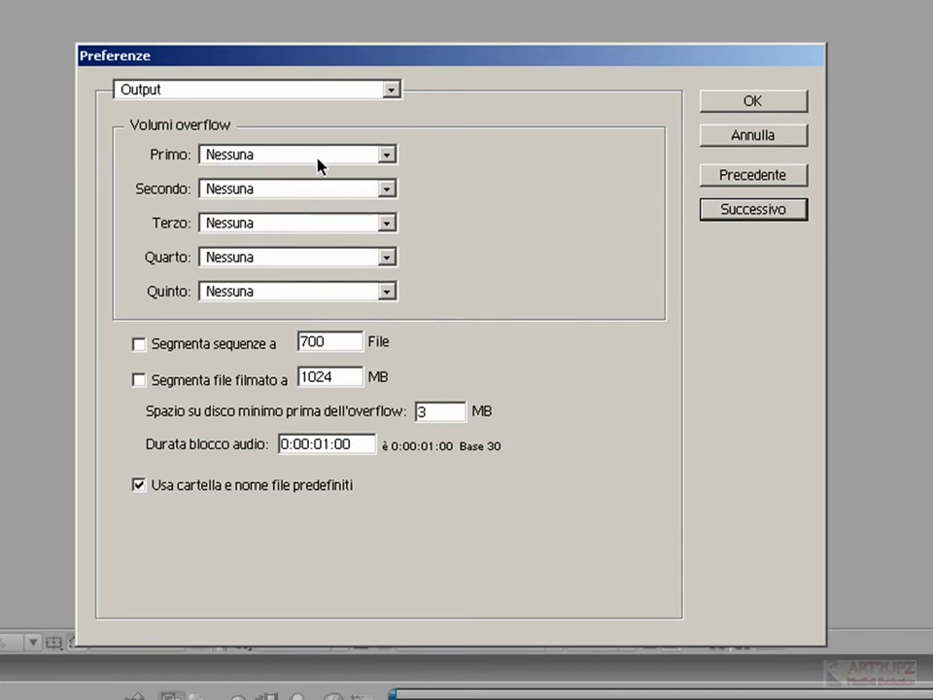
Keep Nessuna for the Primo and Secondo overflow volumes, then advance to Griglie e guide.
left_click(386, 189)
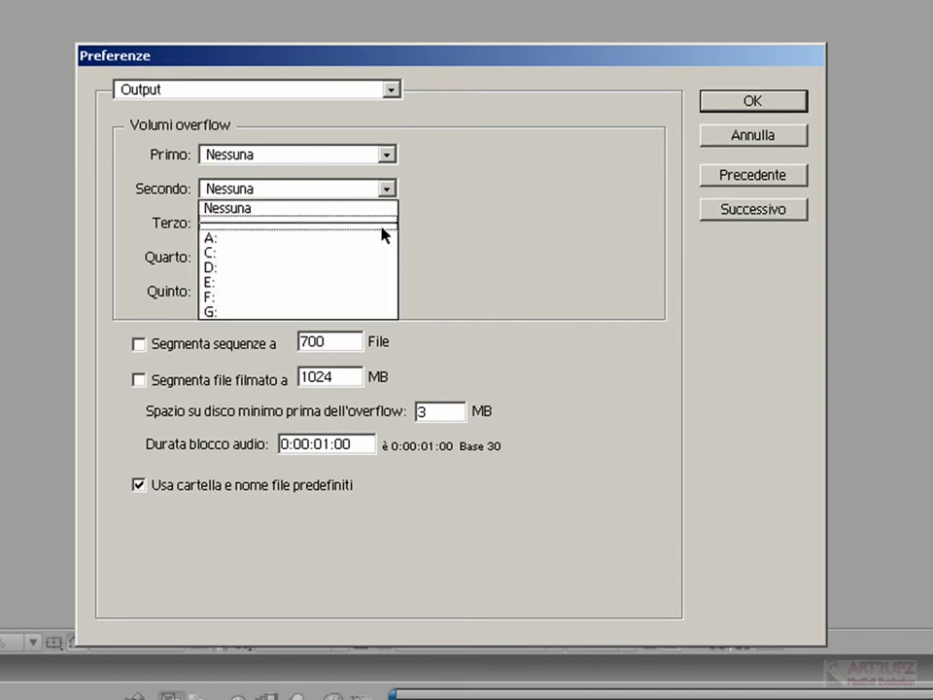
left_click(410, 149)
left_click(248, 153)
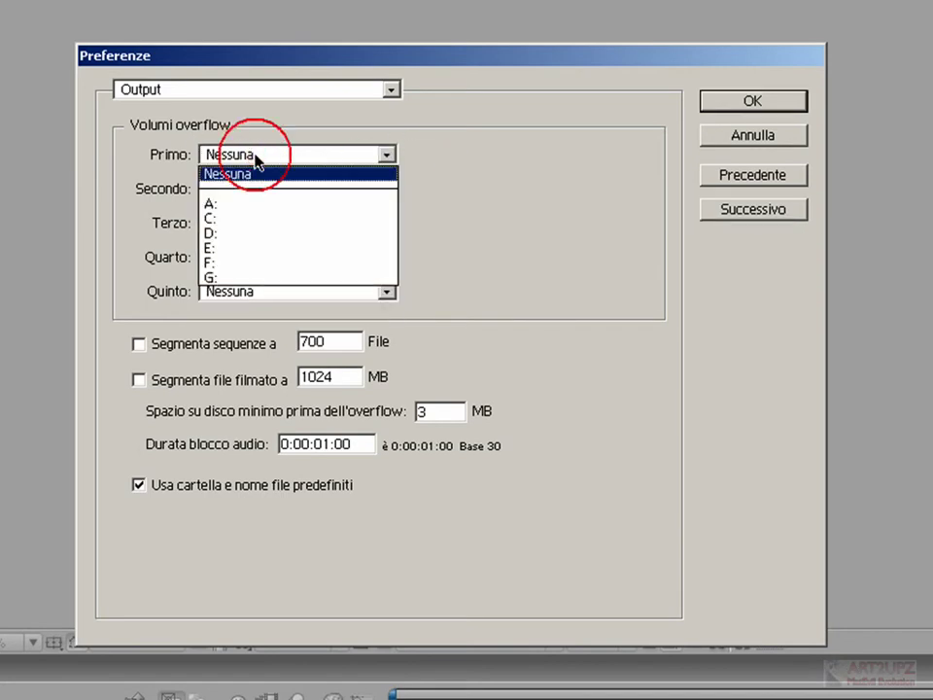
left_click(348, 155)
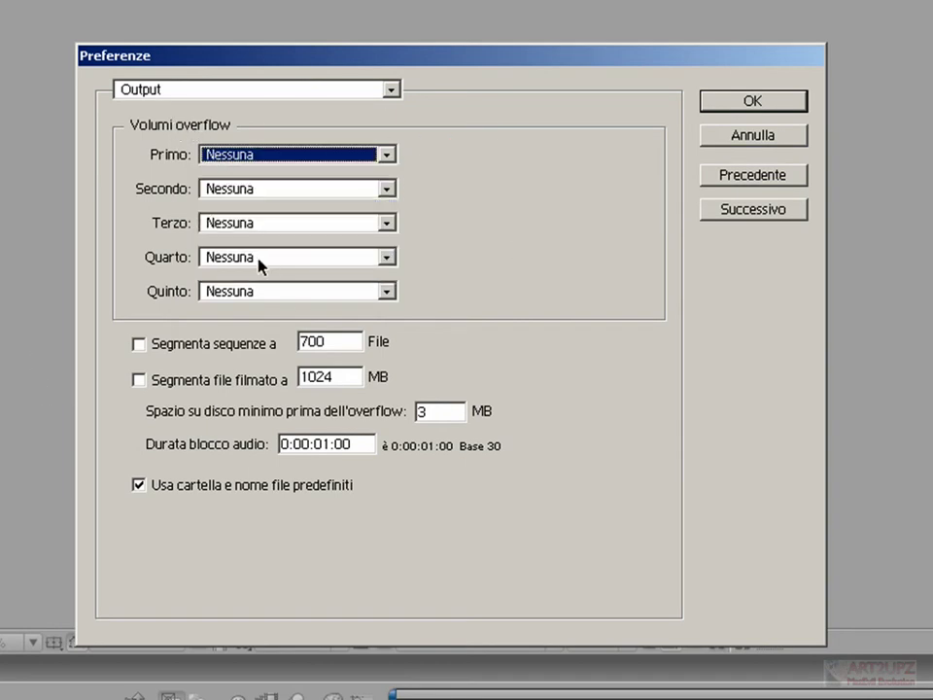
left_click(311, 166)
left_click(316, 159)
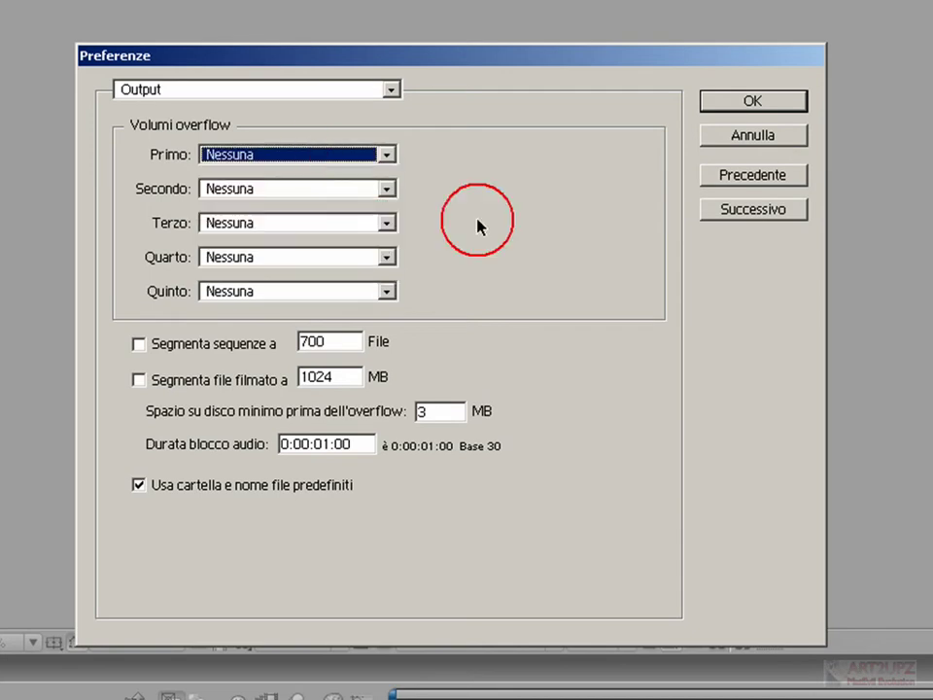
left_click(741, 208)
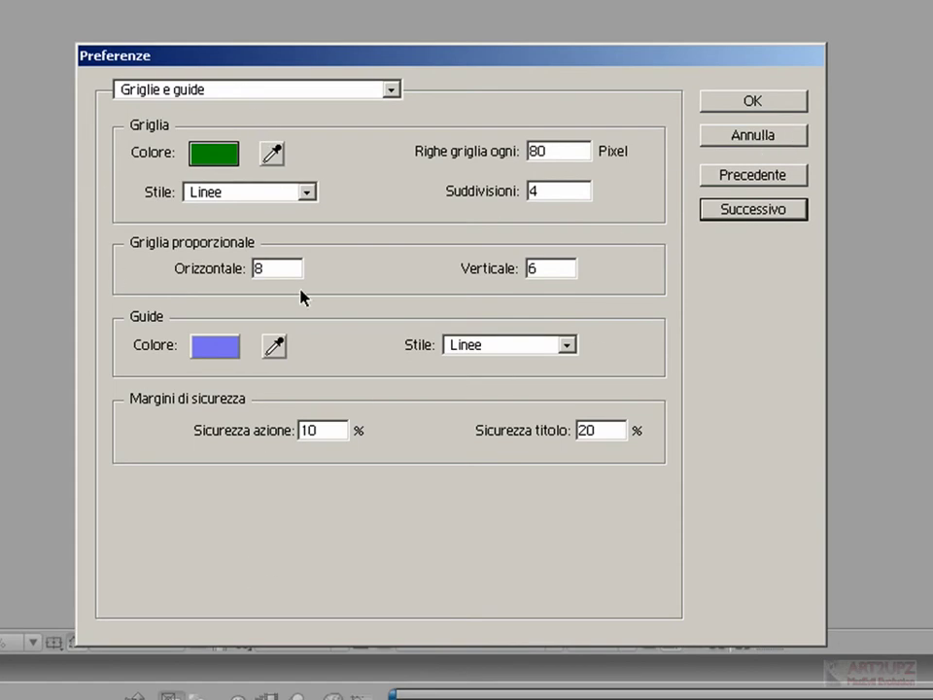
Keep Linee as the guide style and advance to Colori etichette.
left_click(565, 346)
left_click(562, 358)
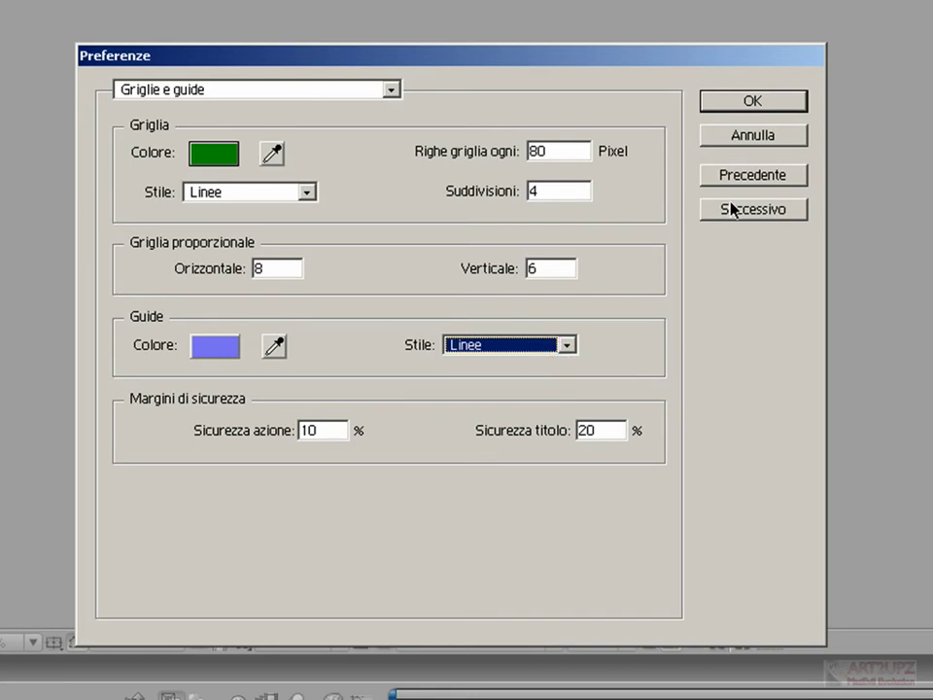
left_click(731, 210)
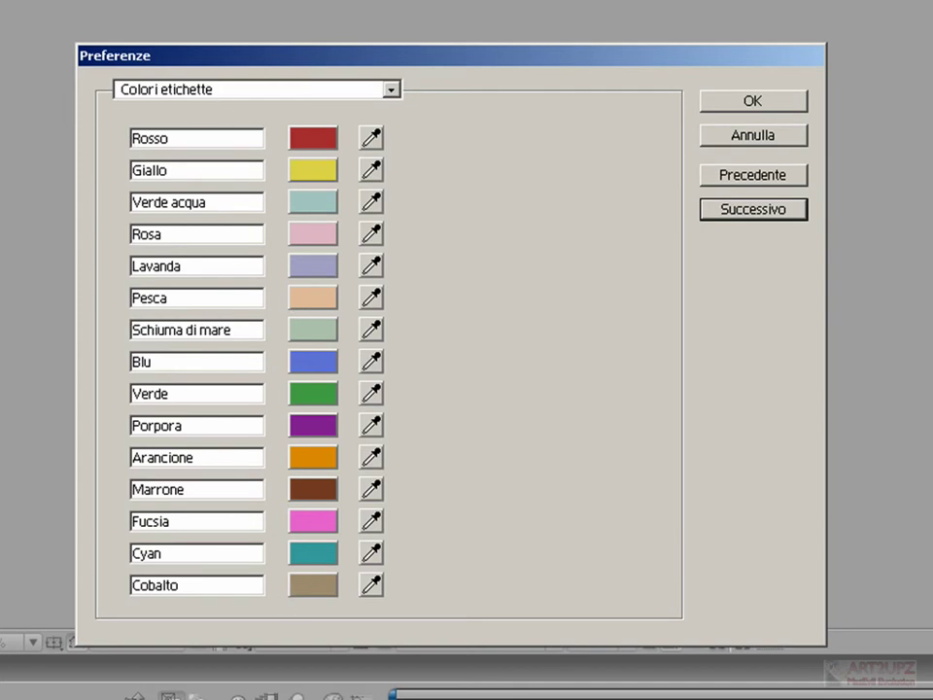
Review Impostazioni predefinite etichette, keeping Blu as the Shape label colour.
left_click(753, 211)
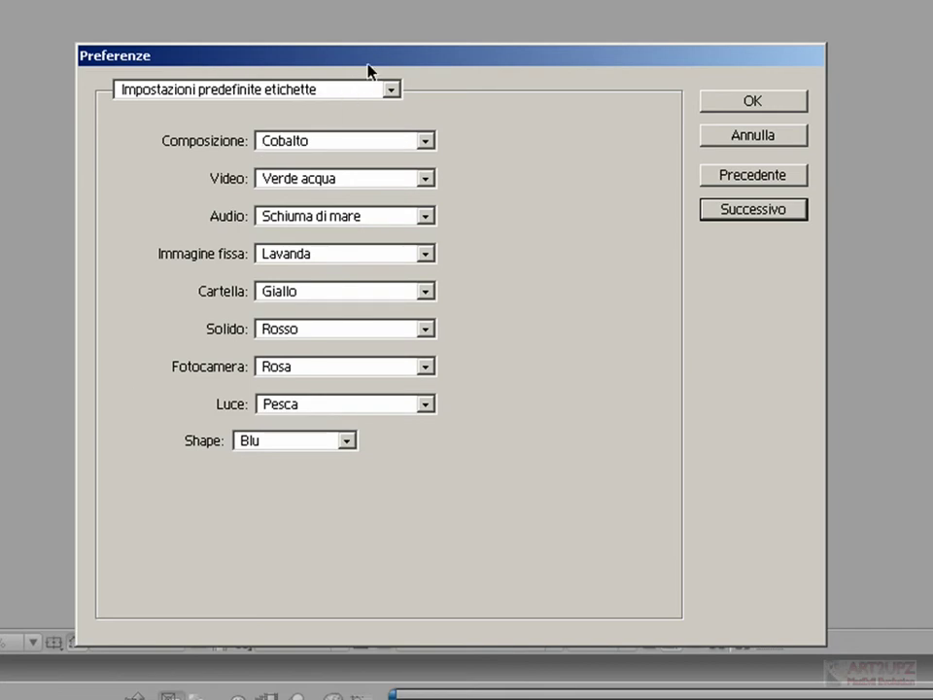
left_click_drag(364, 53, 350, 52)
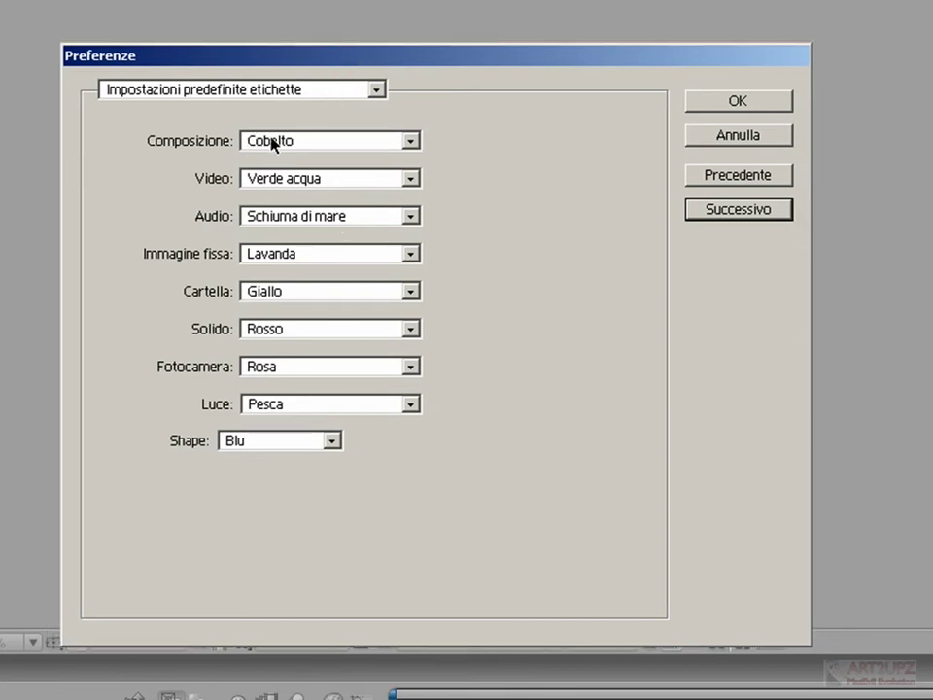
left_click(741, 178)
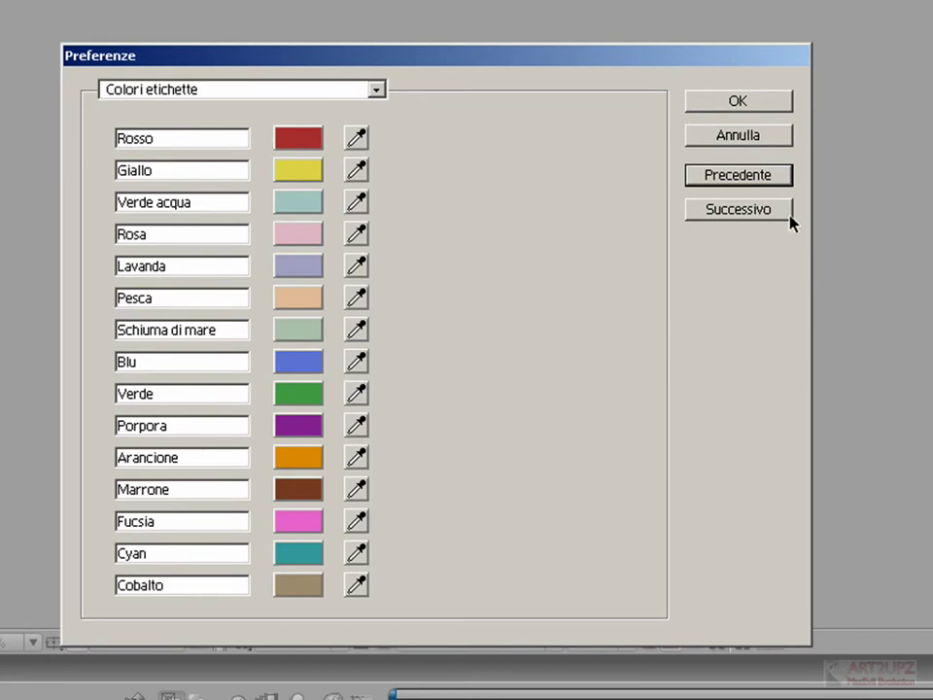
left_click(773, 208)
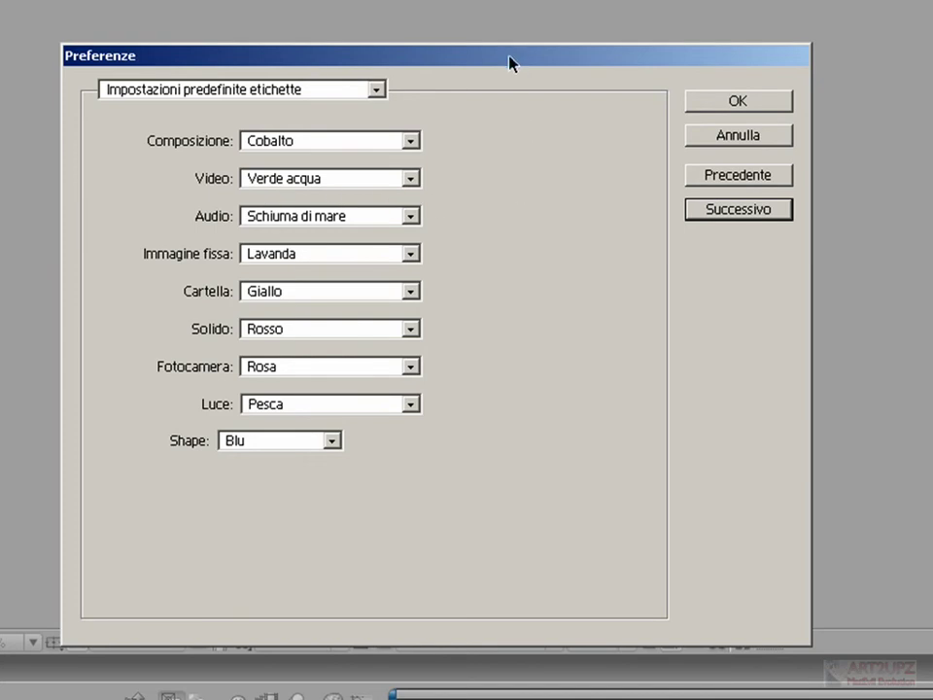
left_click_drag(509, 63, 557, 64)
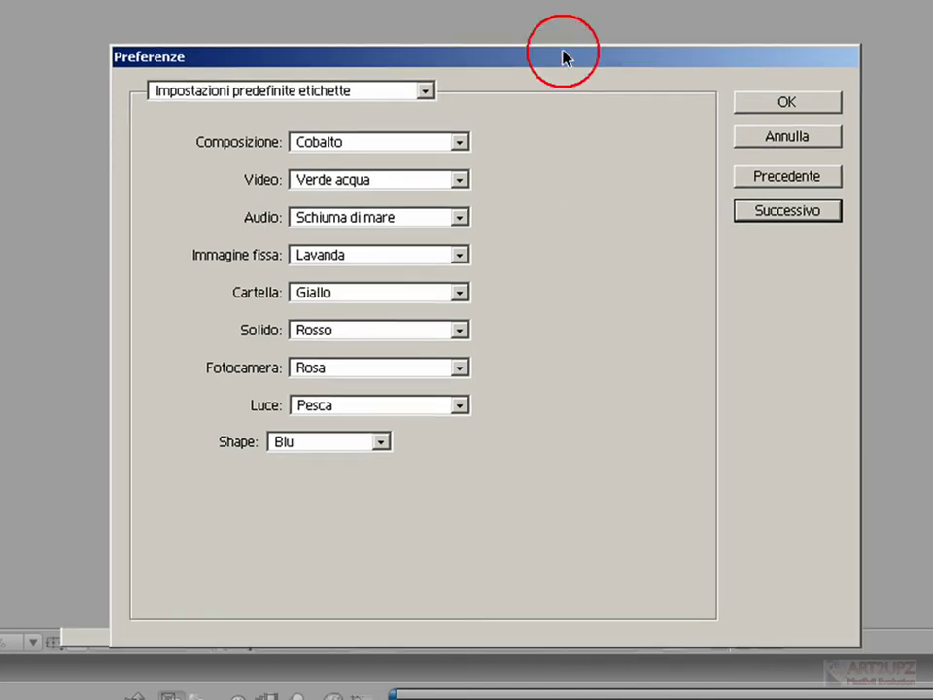
left_click(381, 442)
left_click(251, 445)
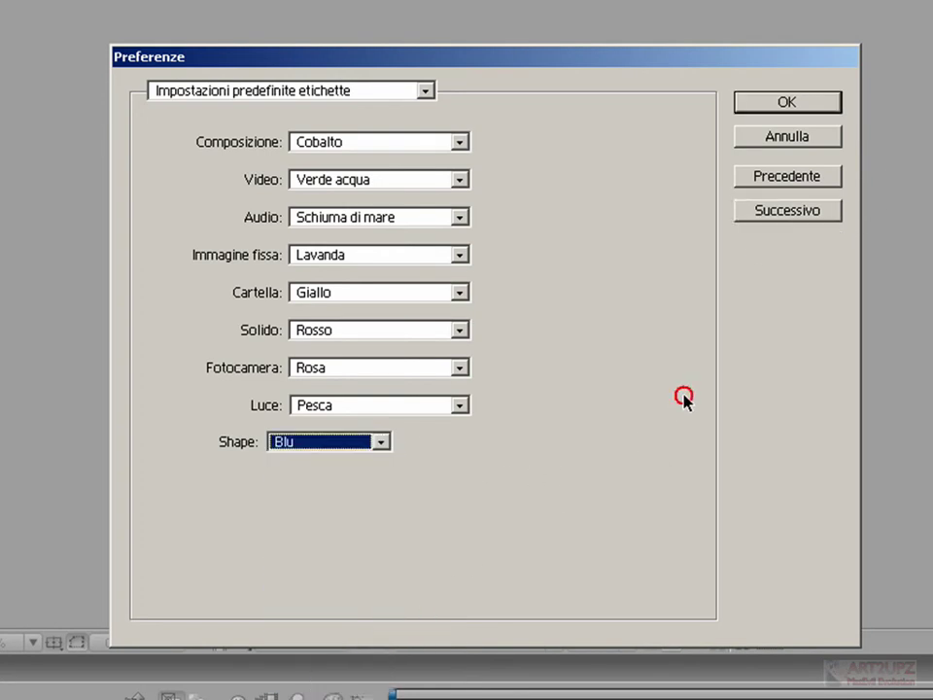
Open Memoria e cache and inspect the 120% maximum memory and 80% RAM cache values.
left_click(812, 213)
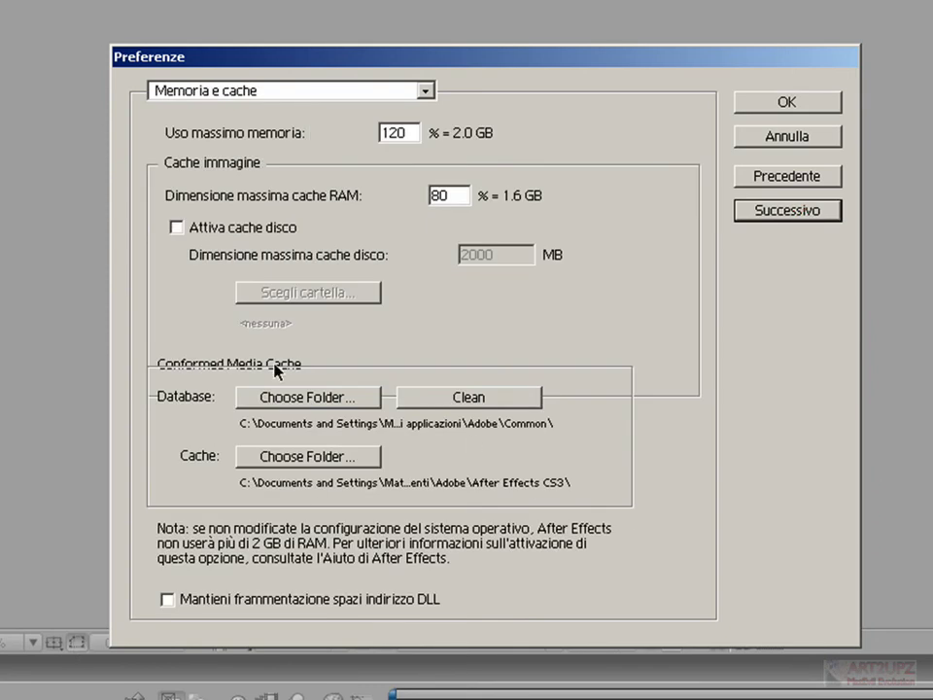
left_click_drag(388, 56, 372, 55)
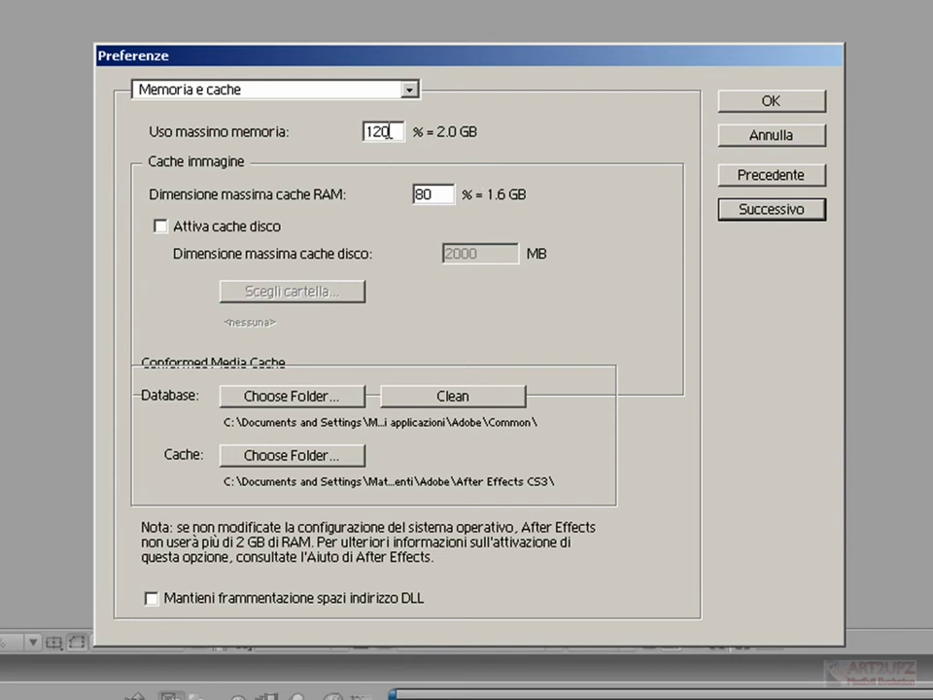
double_click(386, 136)
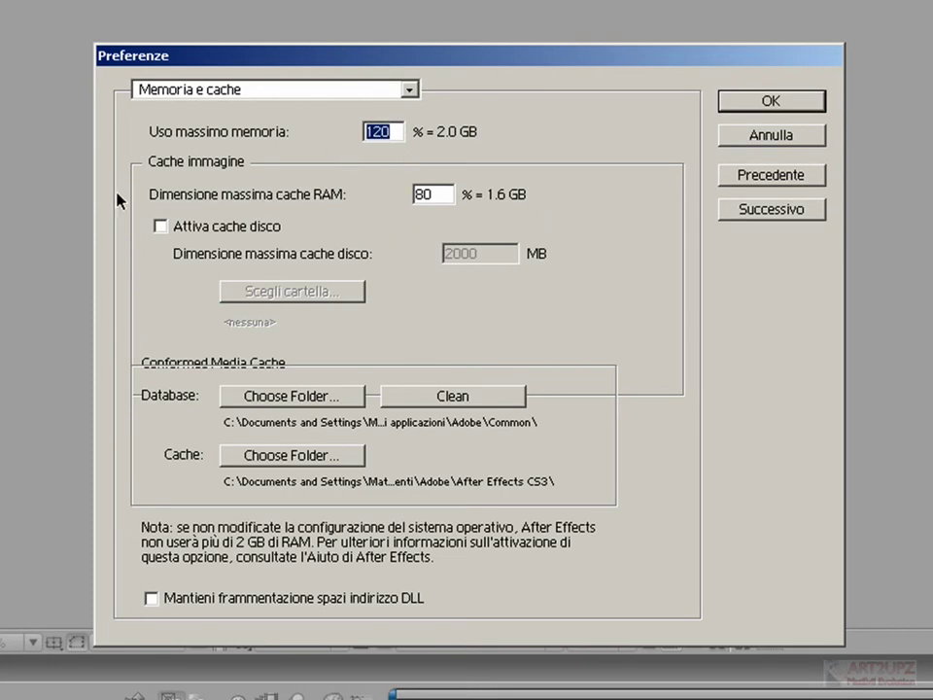
left_click(442, 194)
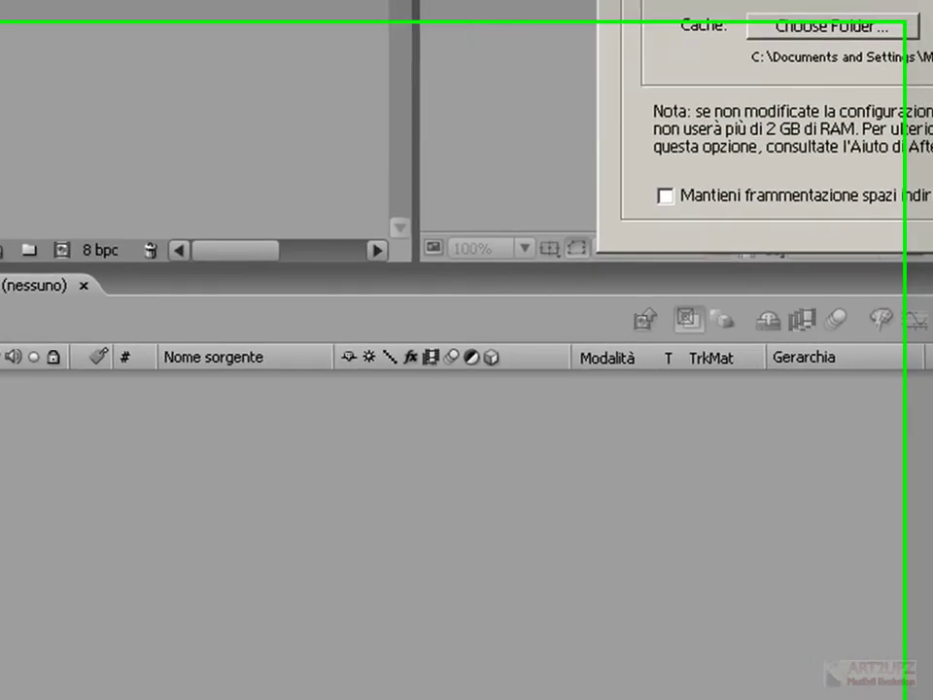
key("super")
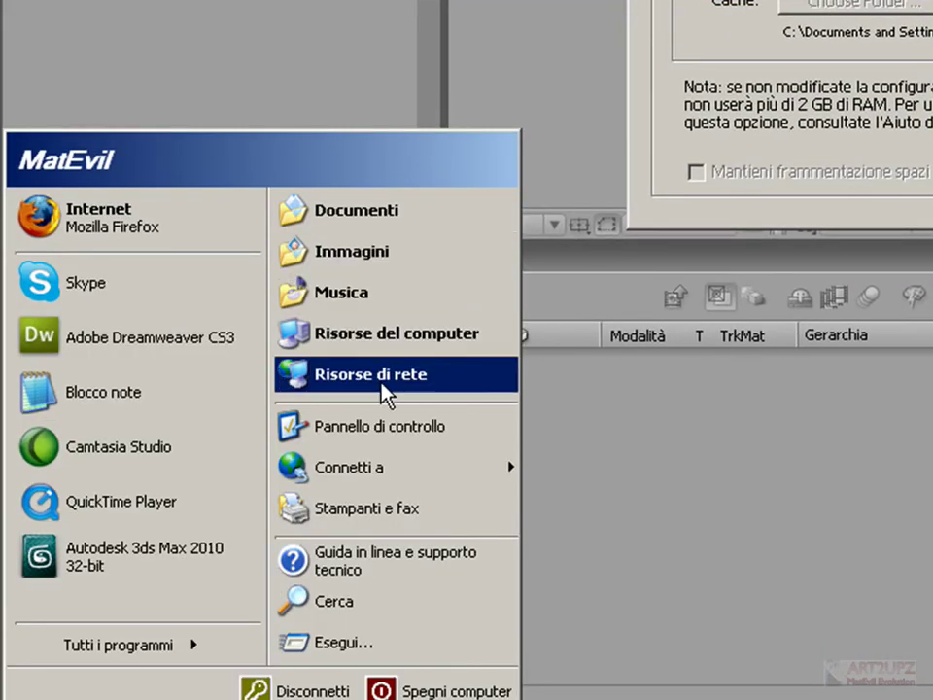
right_click(403, 342)
left_click(506, 582)
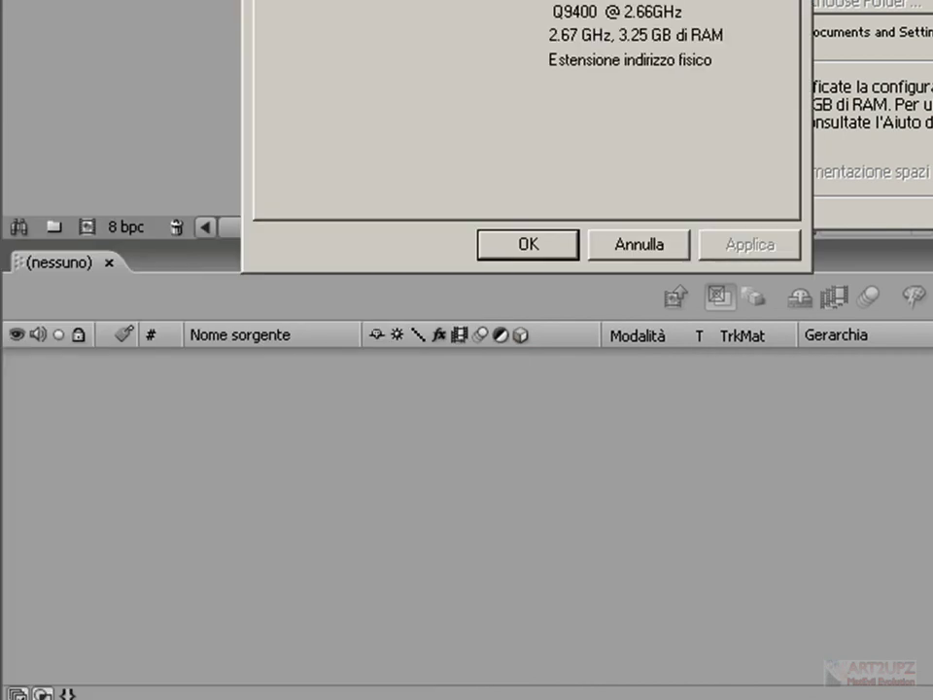
left_click_drag(617, 2, 503, 16)
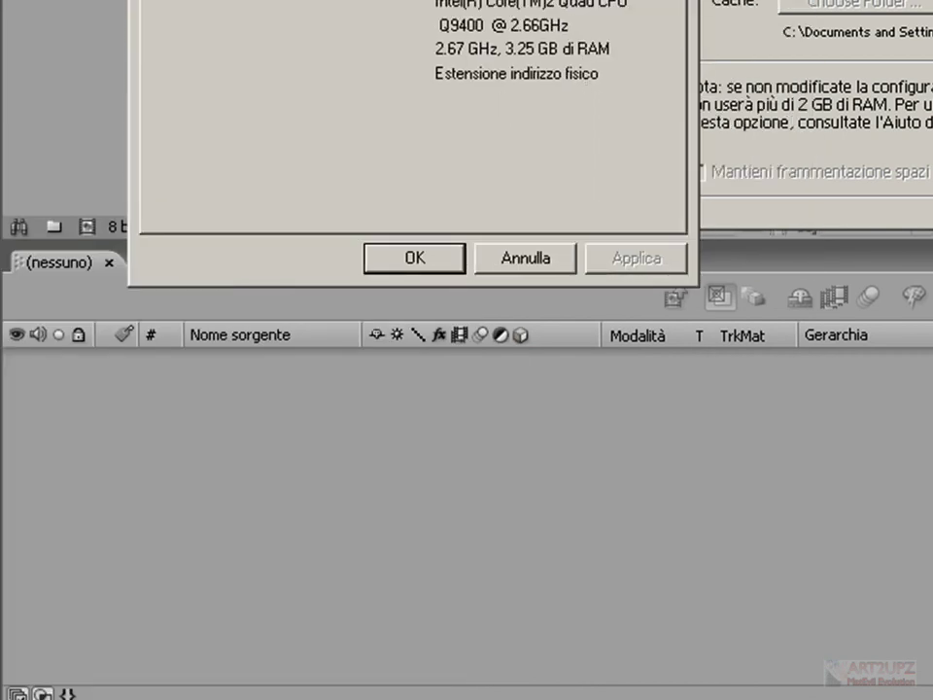
left_click(409, 58)
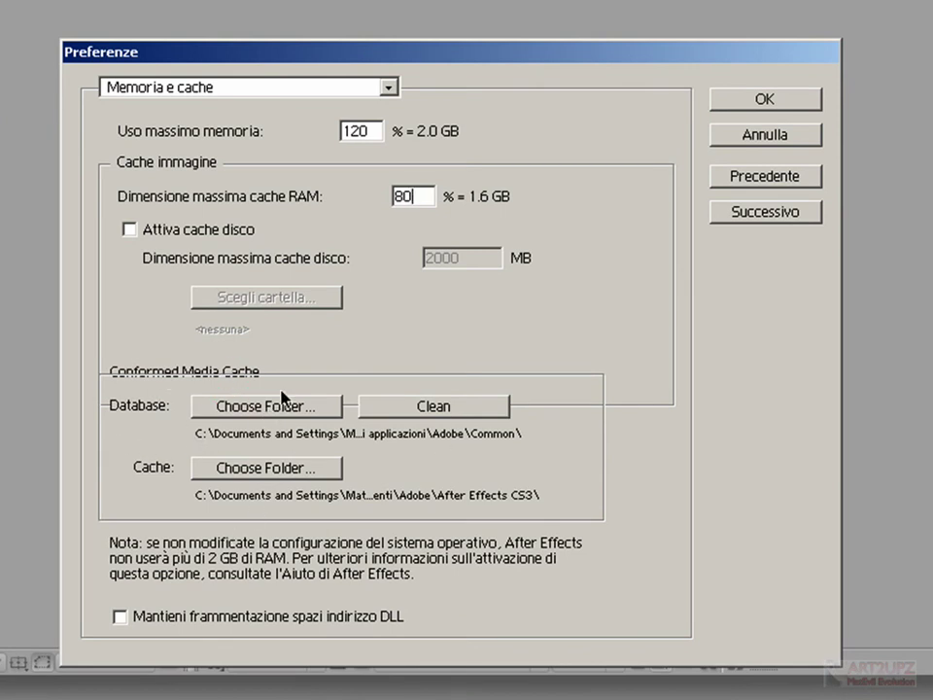
left_click(451, 412)
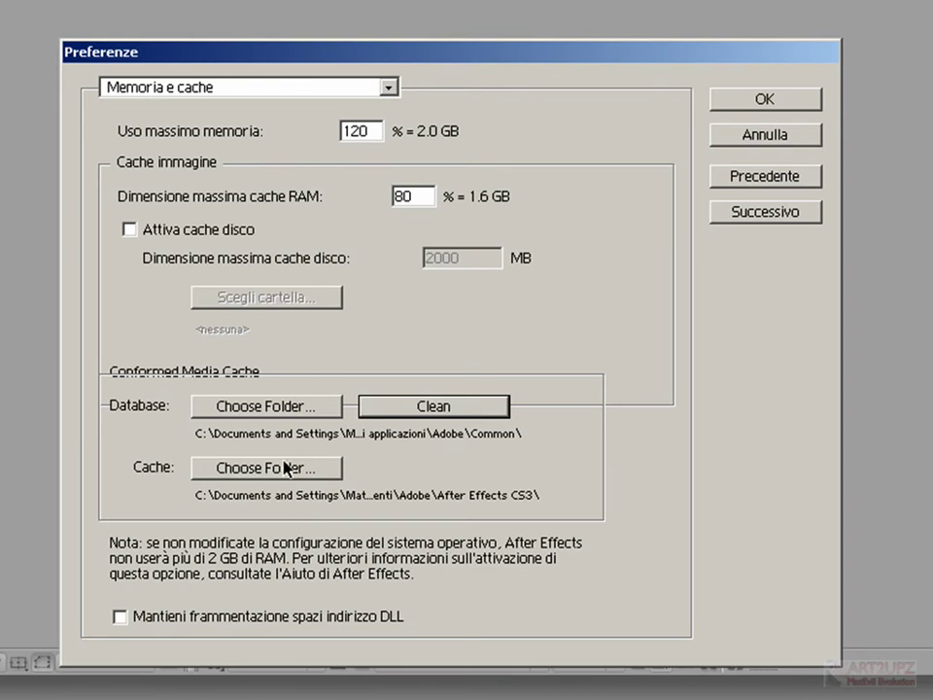
left_click(146, 234)
left_click(235, 296)
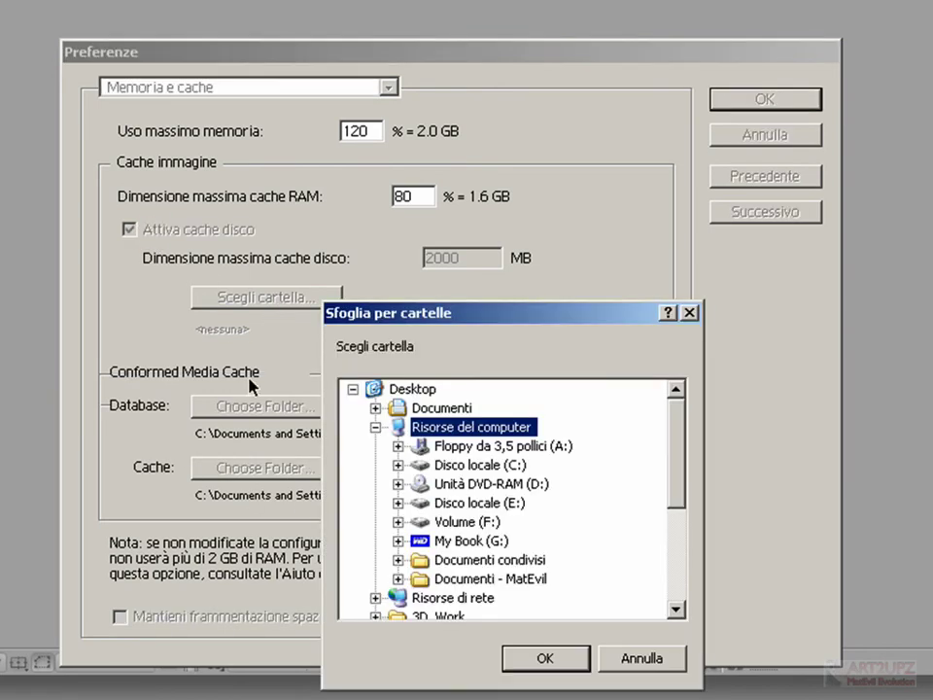
mouse_move(525, 316)
left_mouse_down()
mouse_move(670, 179)
mouse_move(845, 148)
left_mouse_up()
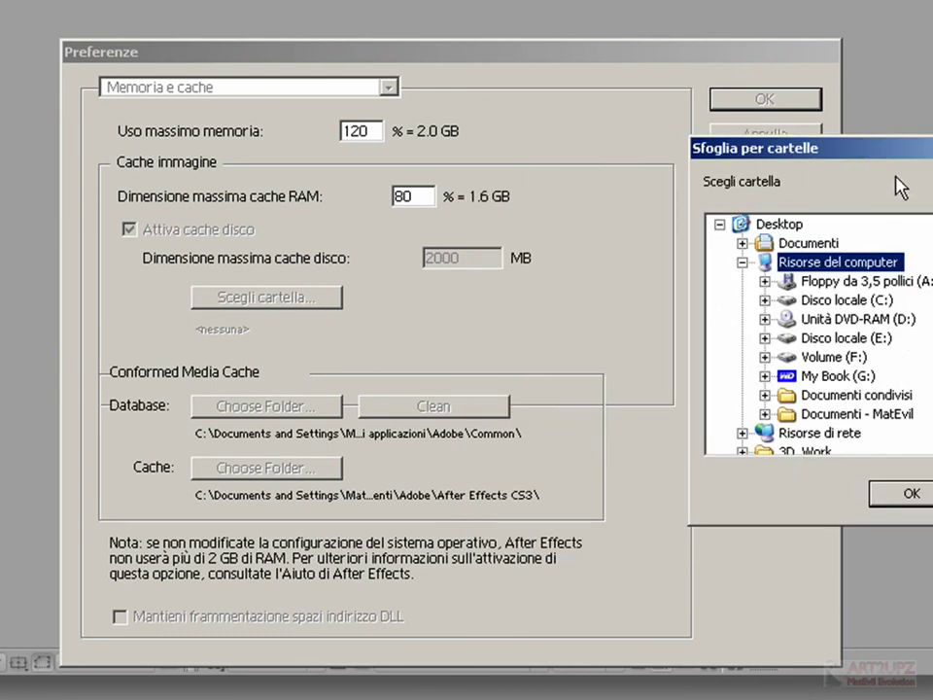
left_click_drag(901, 153, 827, 191)
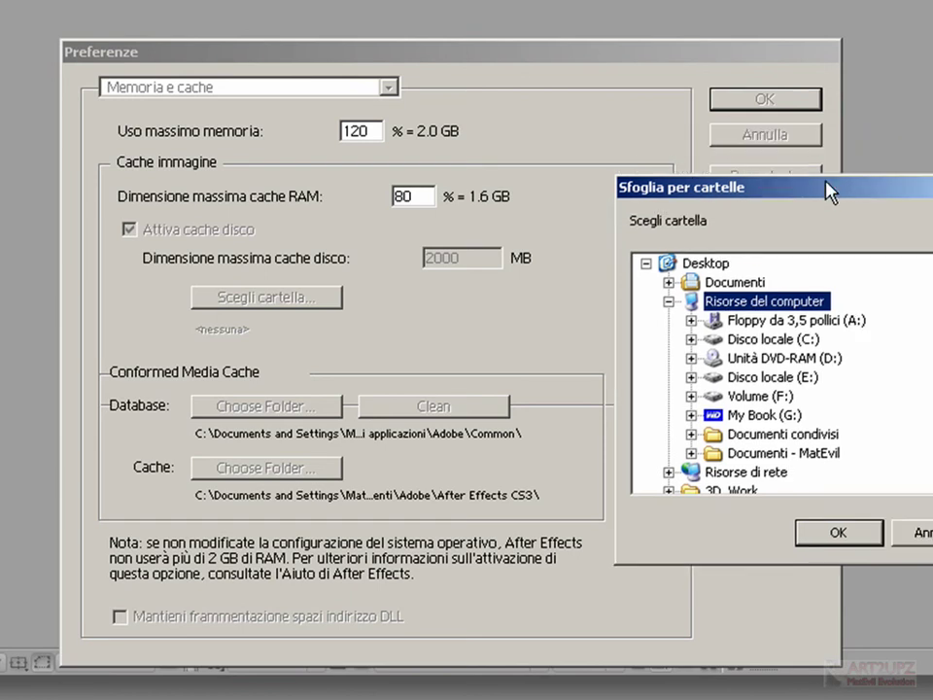
left_click(690, 339)
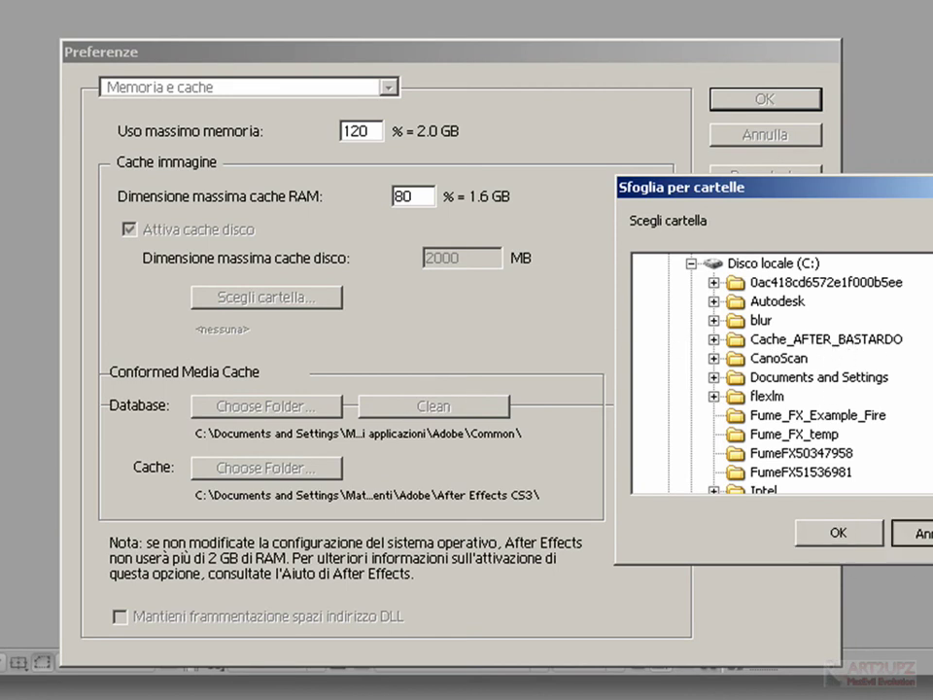
key("Escape")
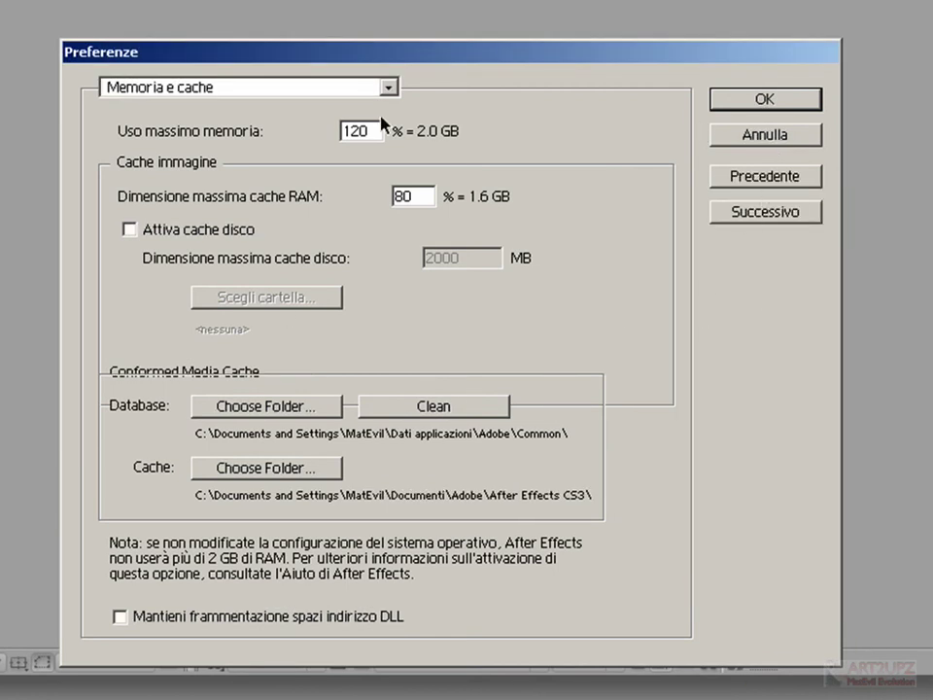
Go to the Anteprima video preferences and keep the output device on Solo monitor computer.
left_click(789, 216)
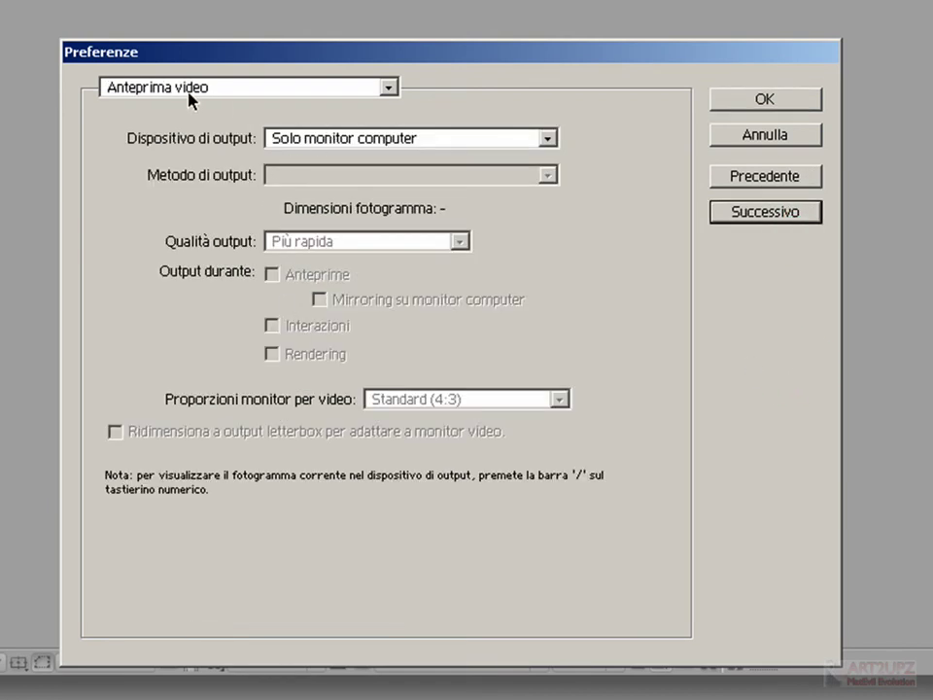
left_click(446, 51)
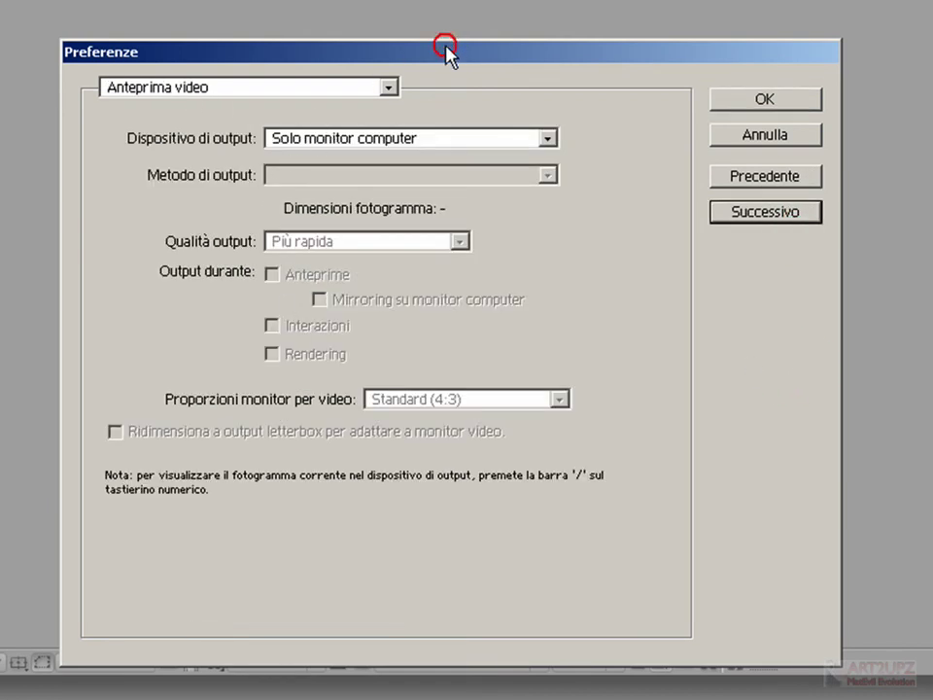
left_click(493, 141)
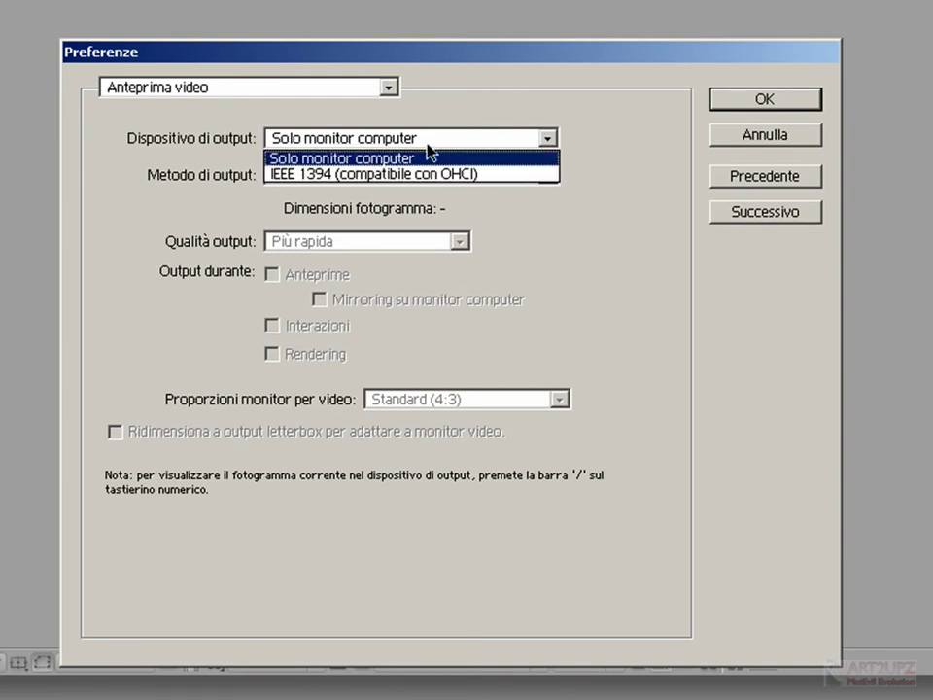
left_click(639, 218)
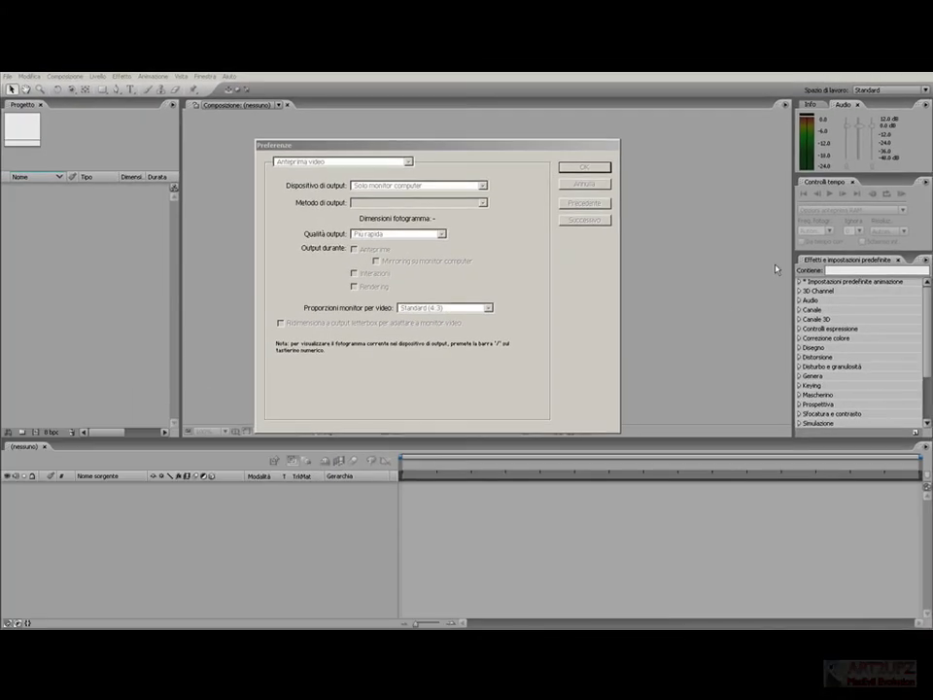
left_click(619, 177)
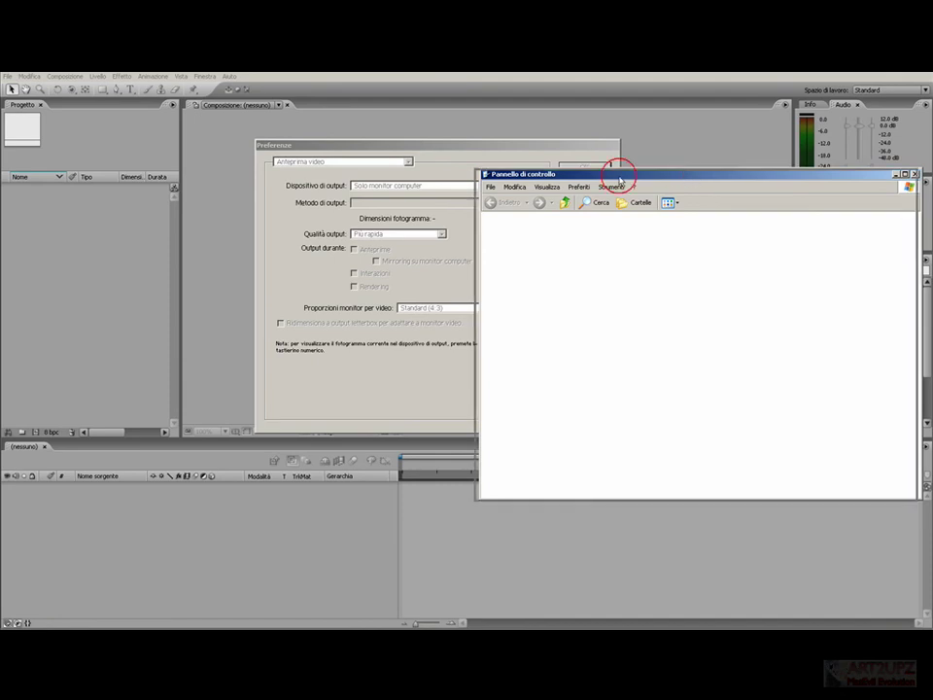
left_click_drag(619, 178, 344, 181)
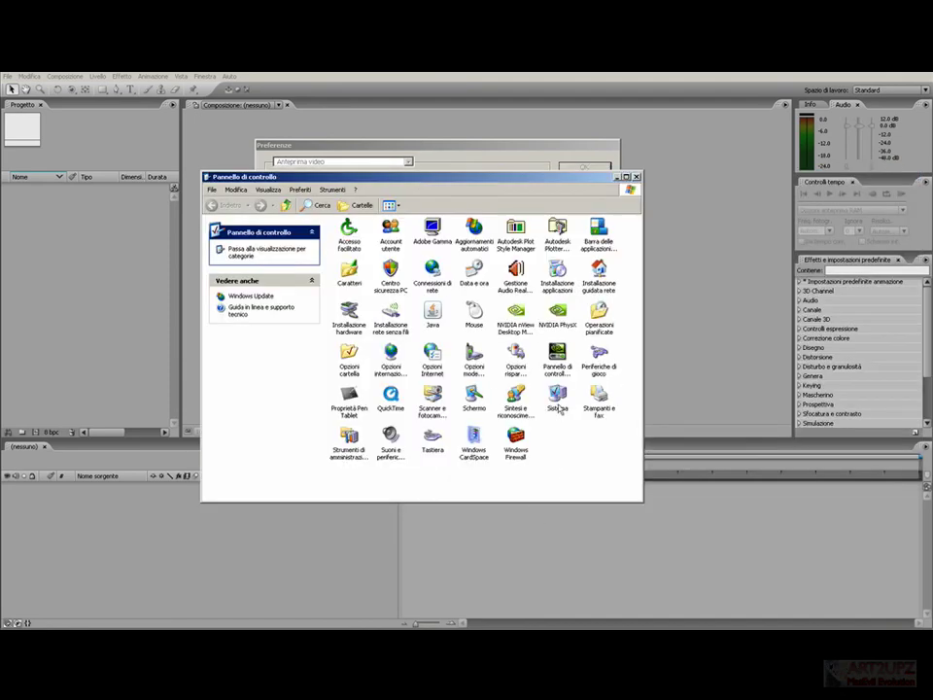
double_click(470, 408)
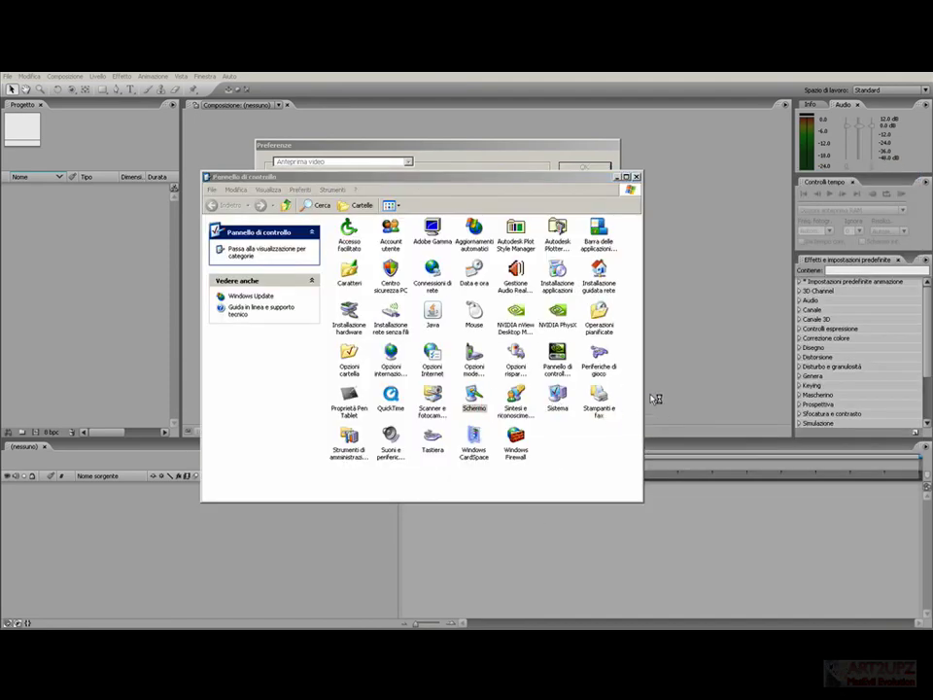
left_click(160, 94)
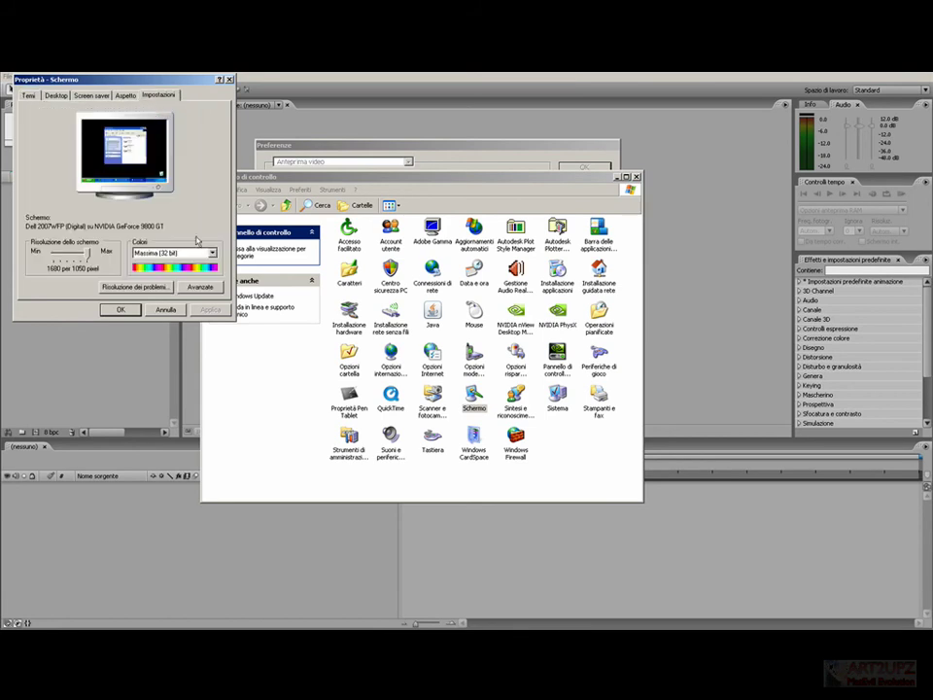
left_click(636, 177)
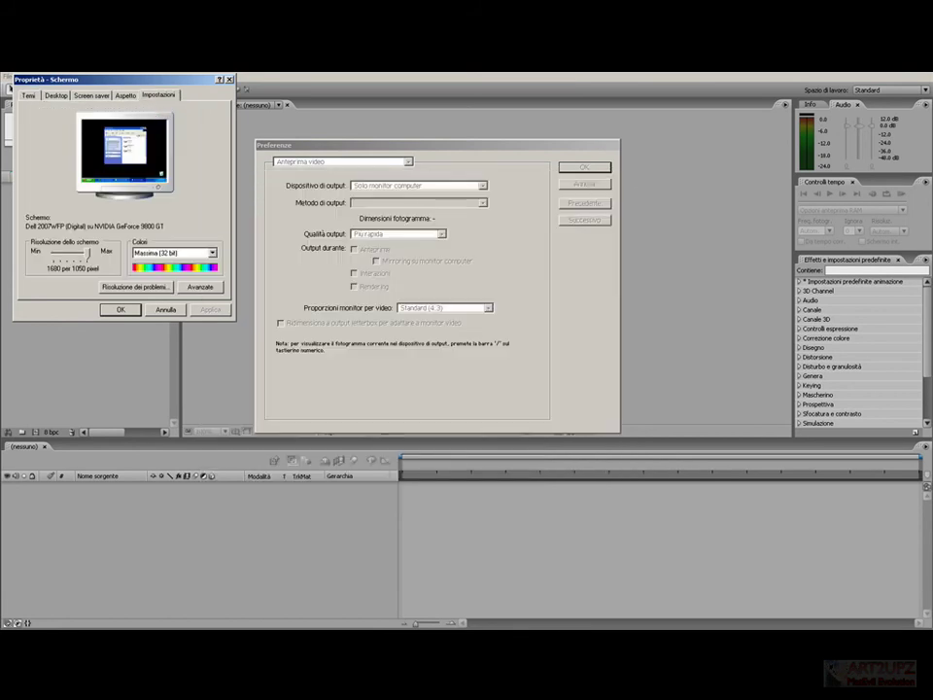
left_click_drag(132, 80, 276, 140)
left_click(344, 348)
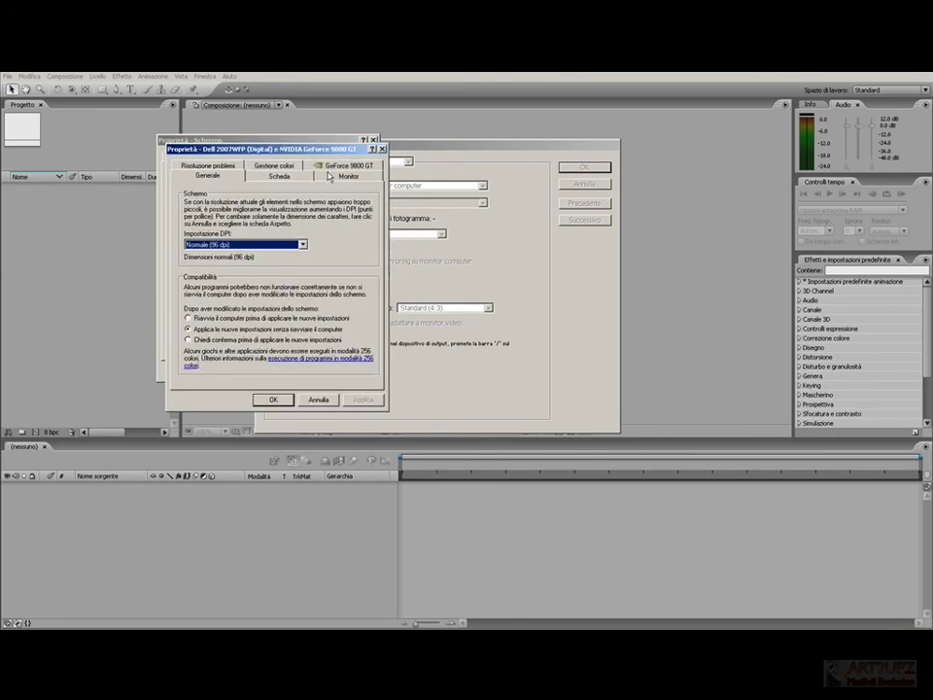
left_click(330, 176)
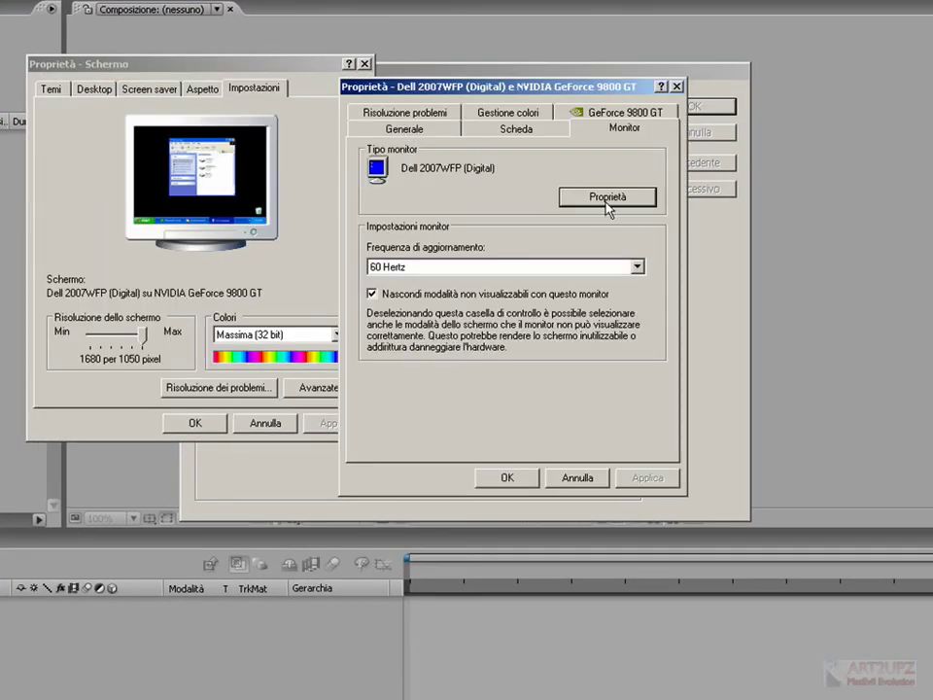
left_click(519, 127)
left_click(510, 113)
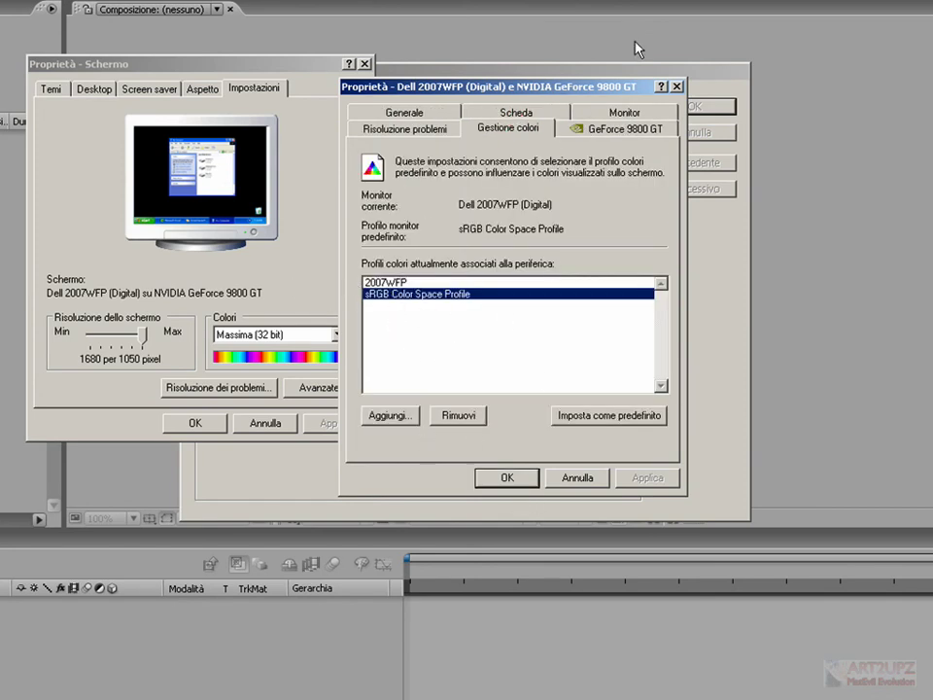
left_click(572, 86)
left_click_drag(573, 86, 840, 80)
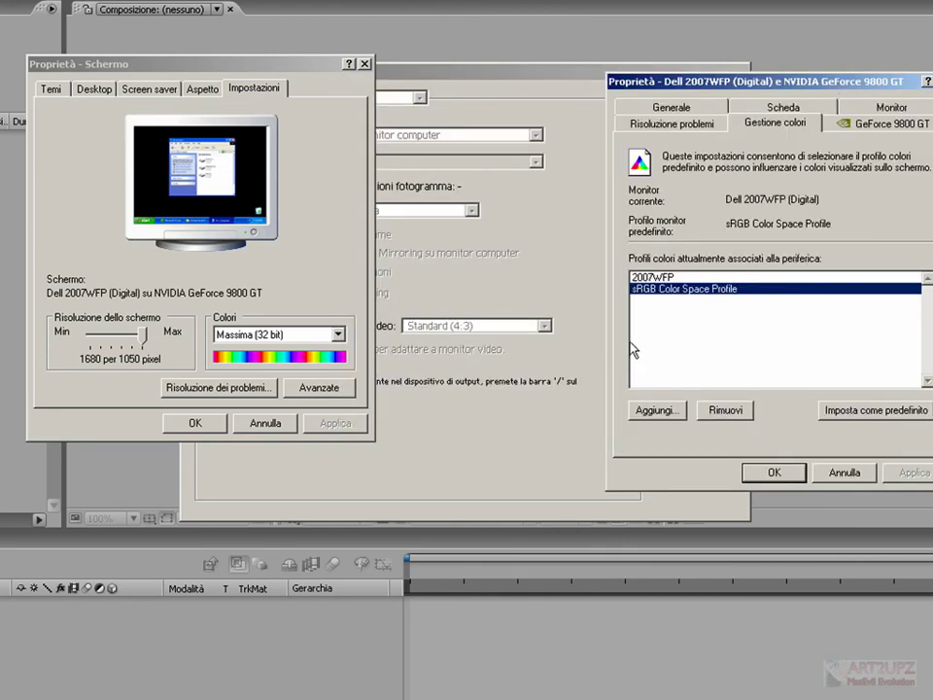
left_click(785, 472)
left_click(266, 424)
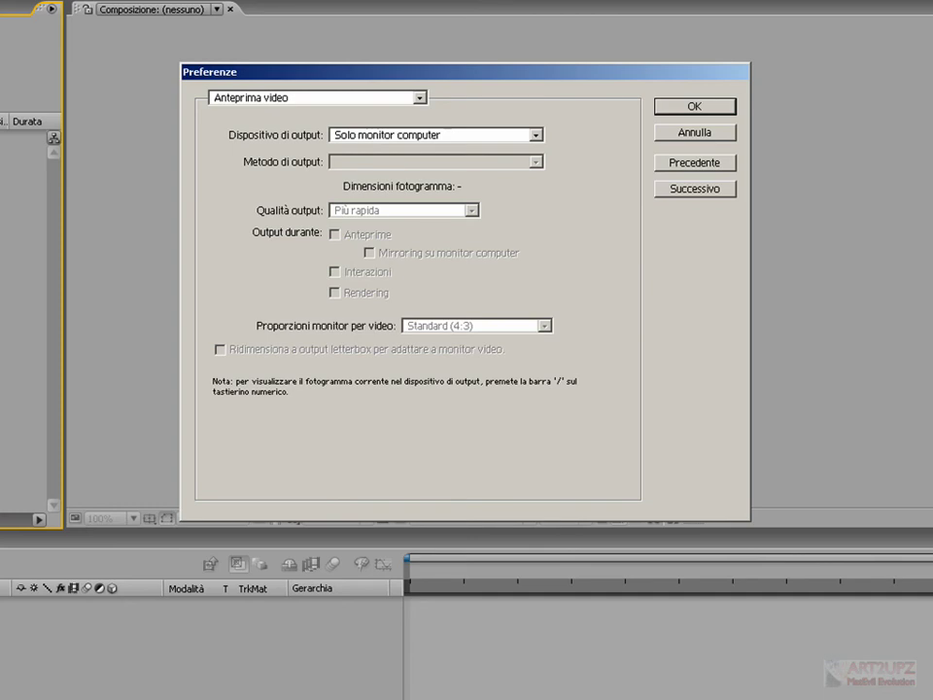
Page through the preferences to Colori interfaccia utente and reposition the dialog.
left_click(714, 165)
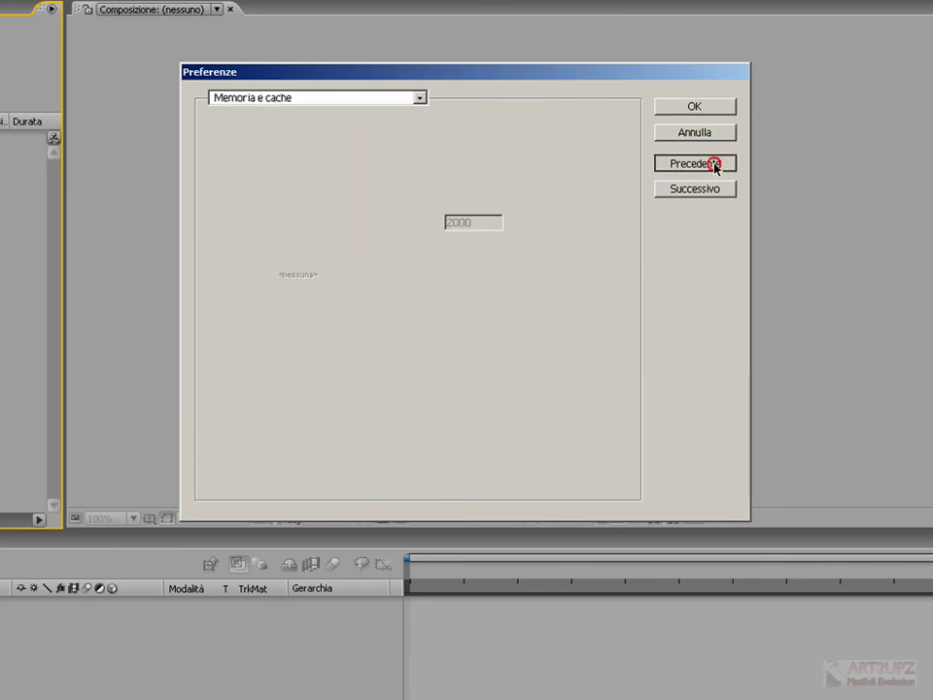
left_click(708, 189)
left_click(709, 189)
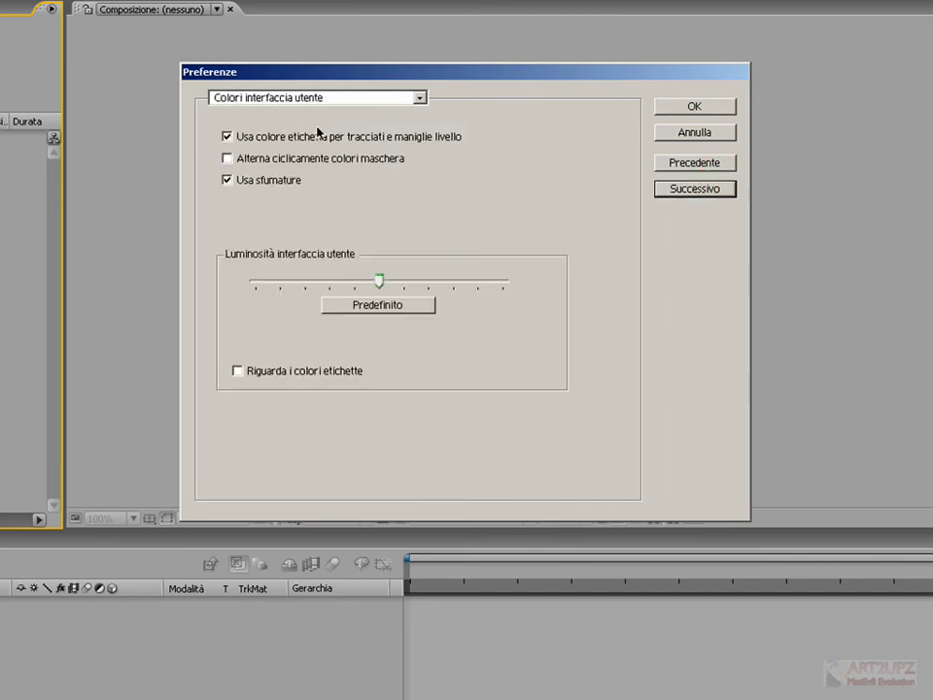
left_click_drag(329, 71, 310, 104)
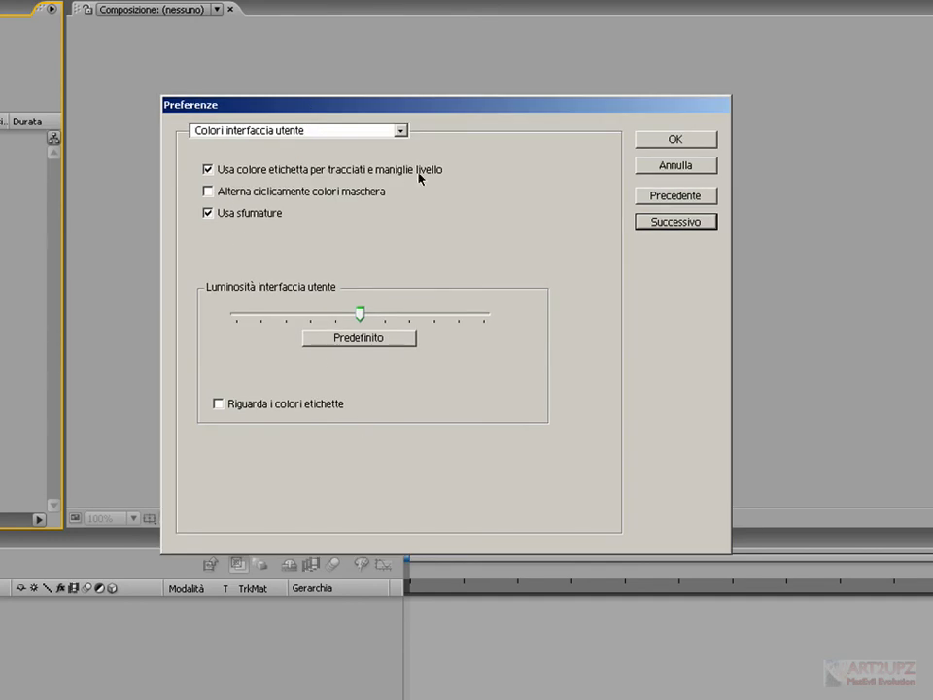
Try interface brightness at darkest and brightest, then restore it to the default level.
left_click_drag(360, 313, 236, 313)
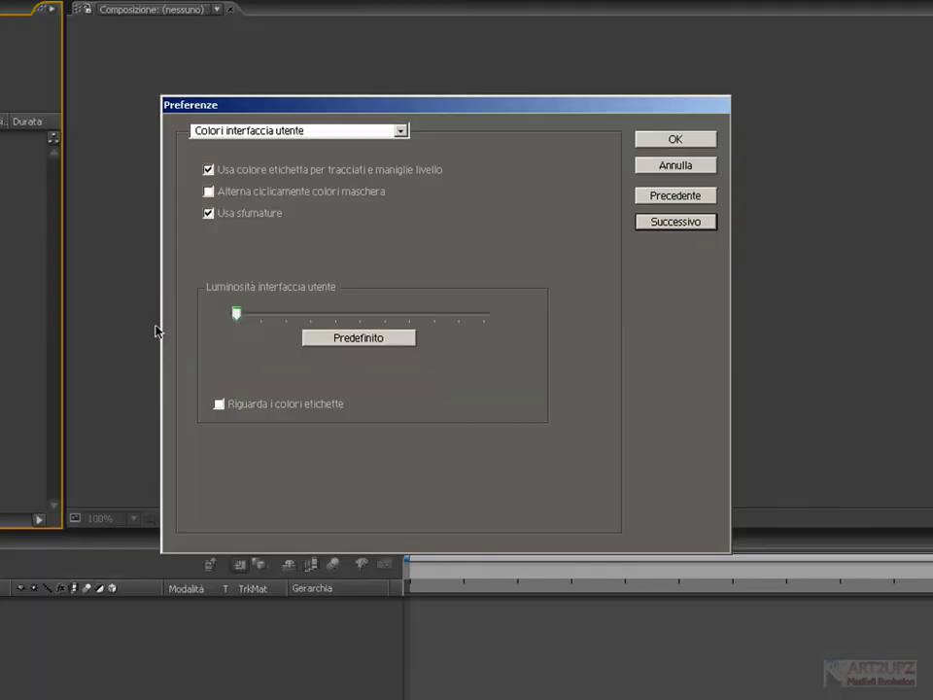
left_click(351, 343)
left_click_drag(360, 313, 483, 313)
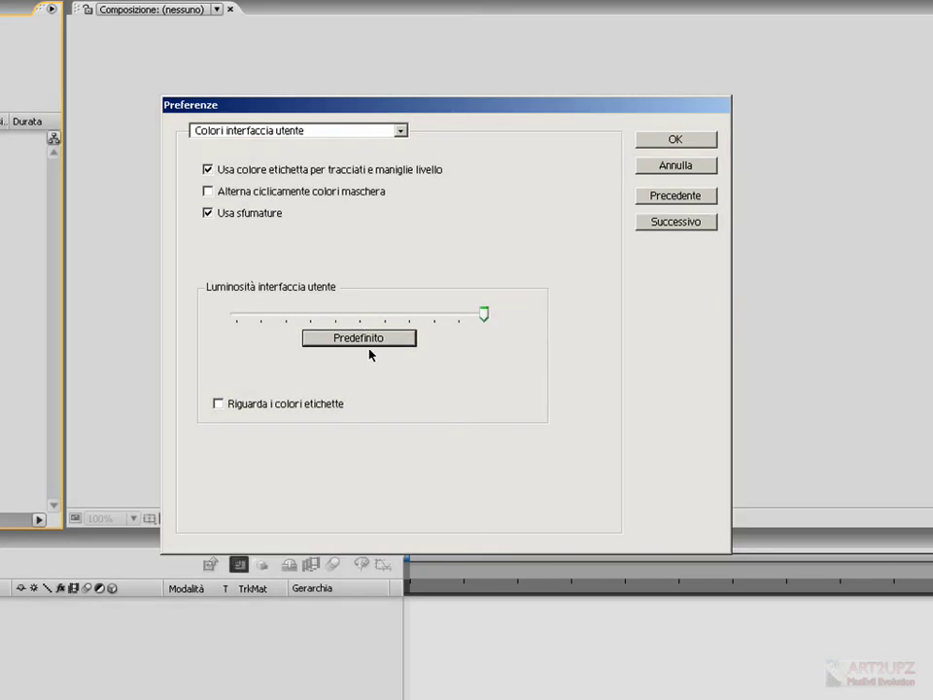
left_click(368, 342)
left_click_drag(358, 313, 182, 313)
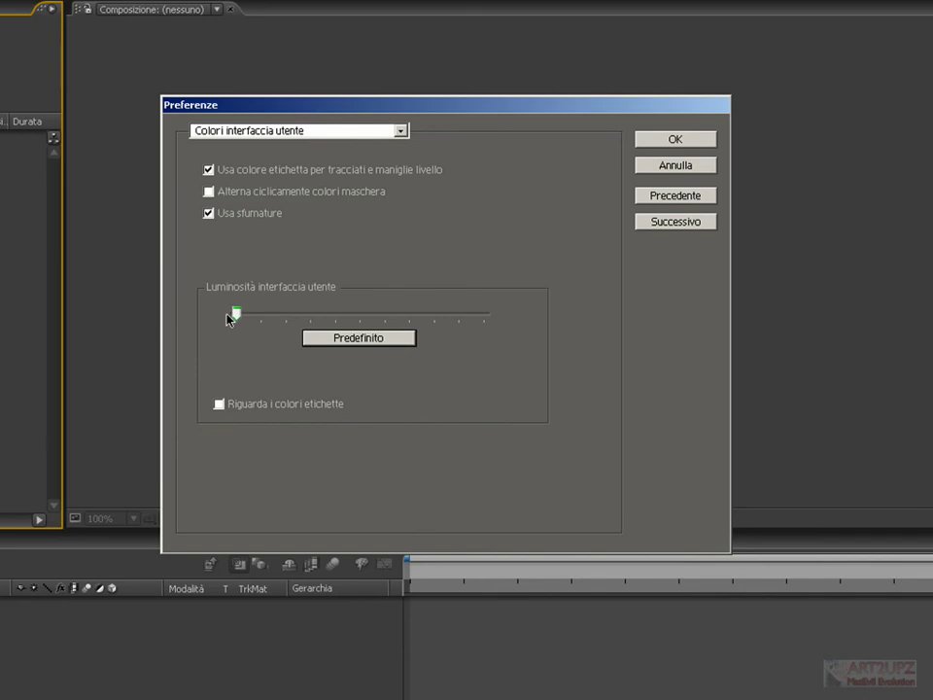
left_click(399, 341)
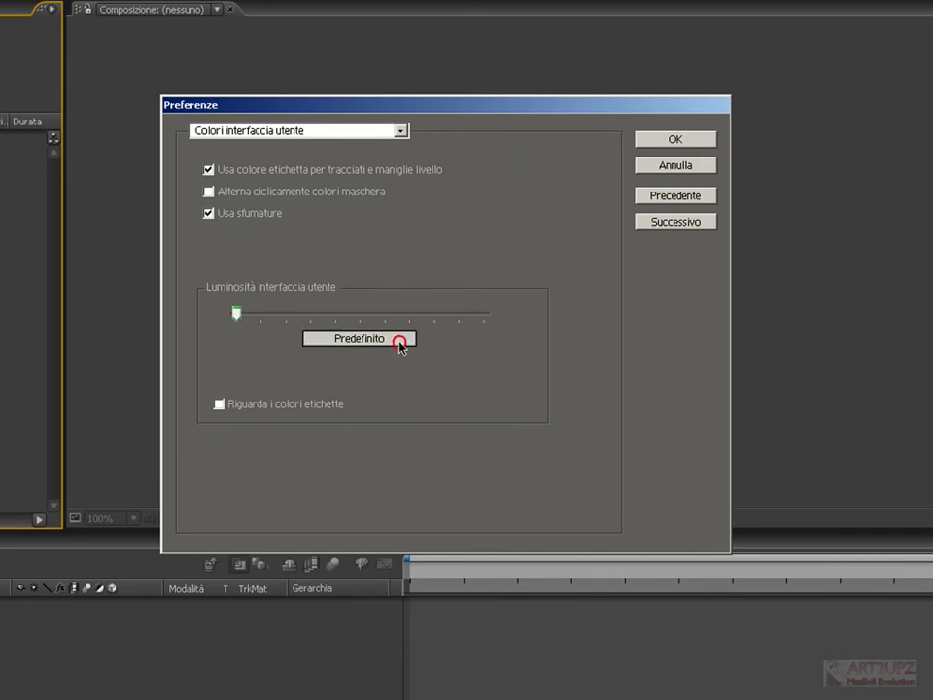
left_click_drag(360, 313, 191, 317)
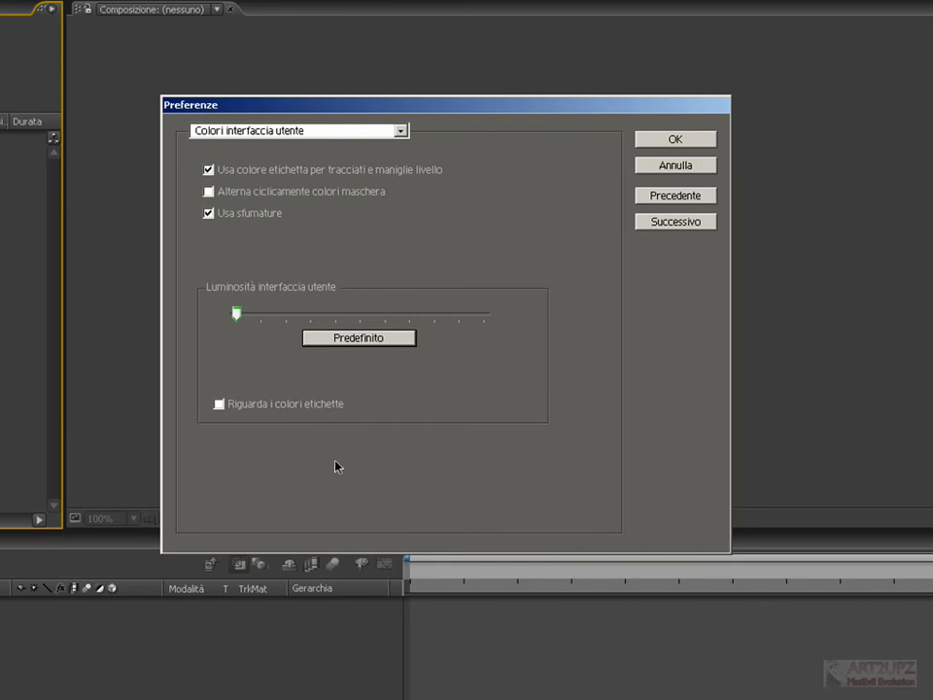
mouse_move(242, 318)
left_mouse_down()
mouse_move(292, 313)
mouse_move(216, 322)
left_mouse_up()
left_click(372, 345)
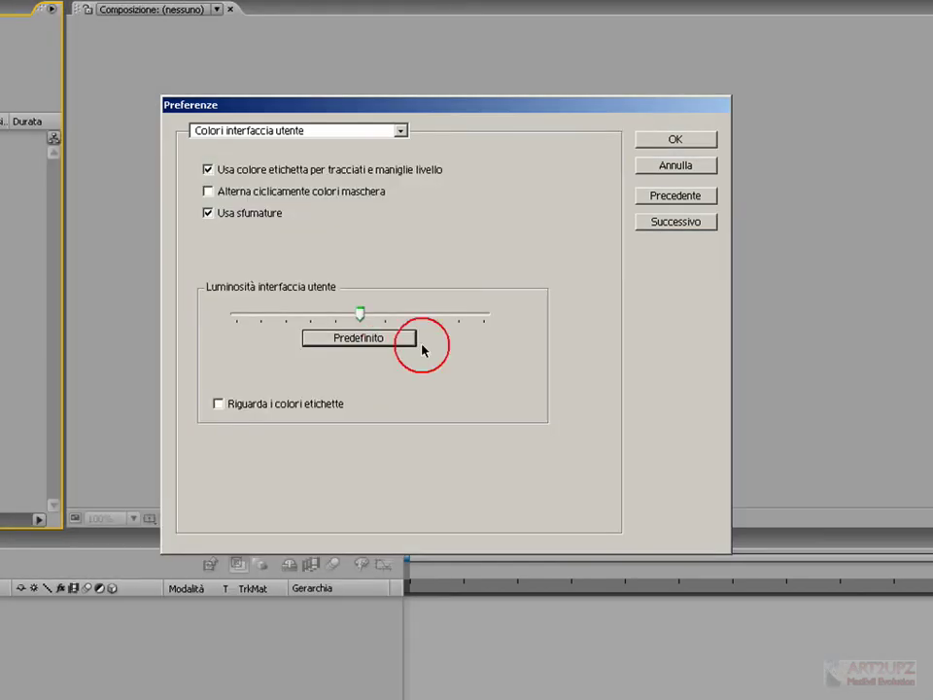
left_click(337, 130)
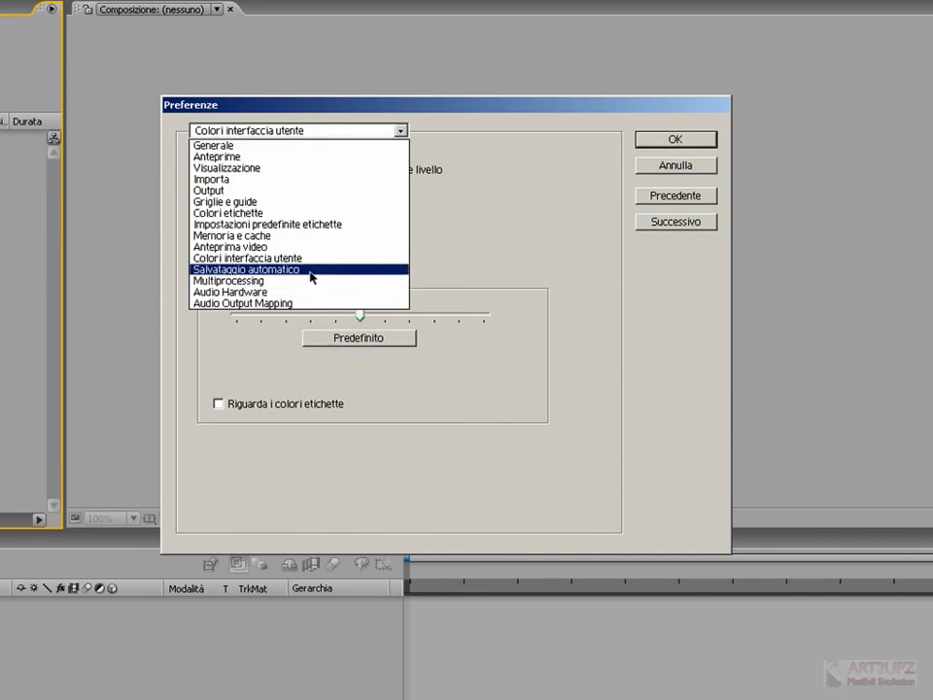
On Salvataggio automatico, toggle Salva progetto automaticamente on and back off.
left_click(506, 204)
left_click(686, 199)
left_click(687, 219)
left_click(688, 224)
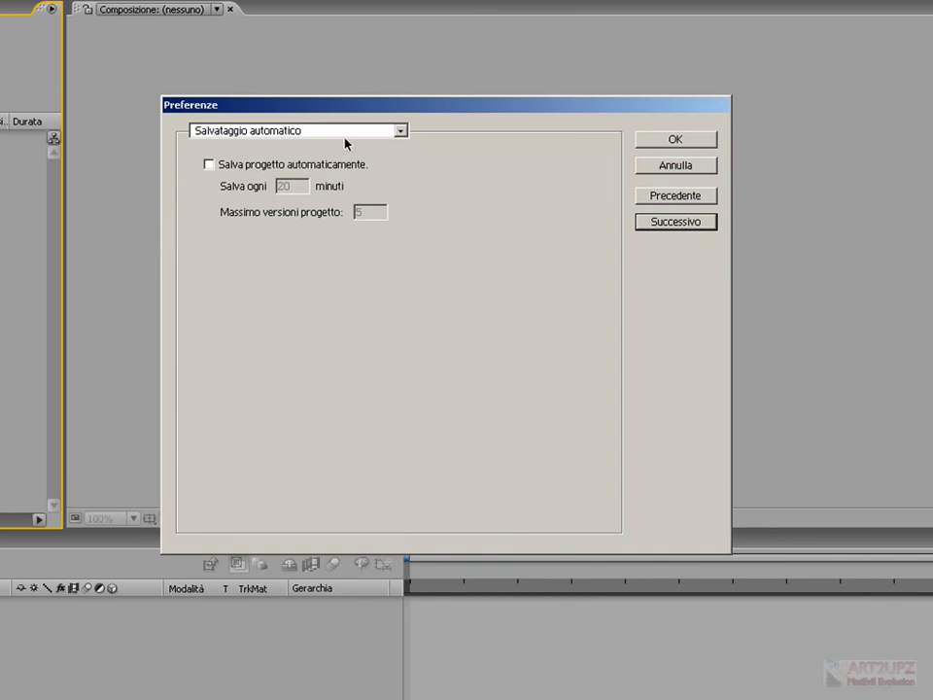
left_click(239, 166)
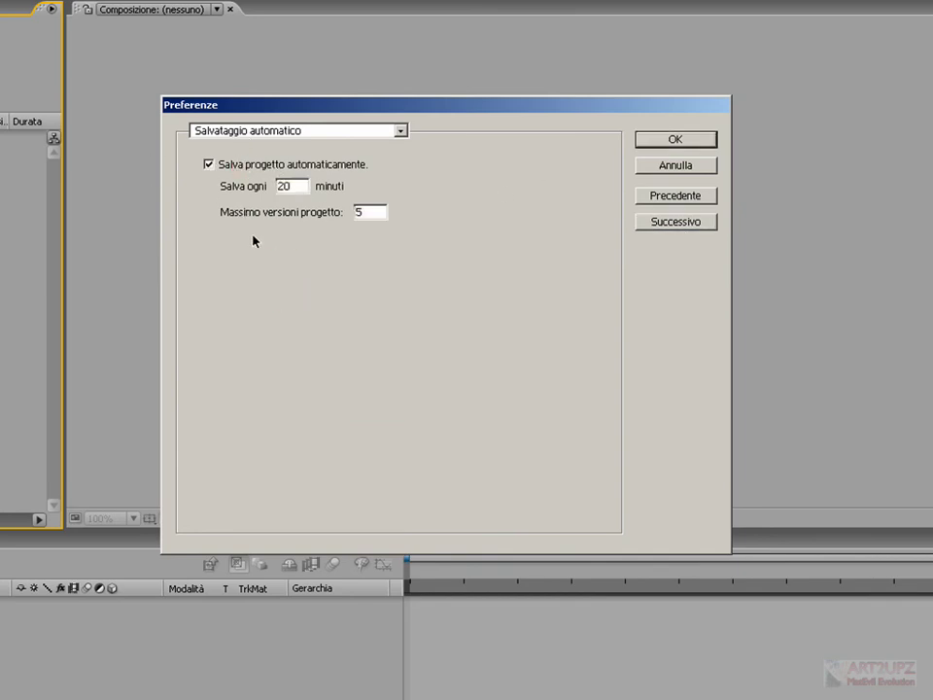
left_click(241, 167)
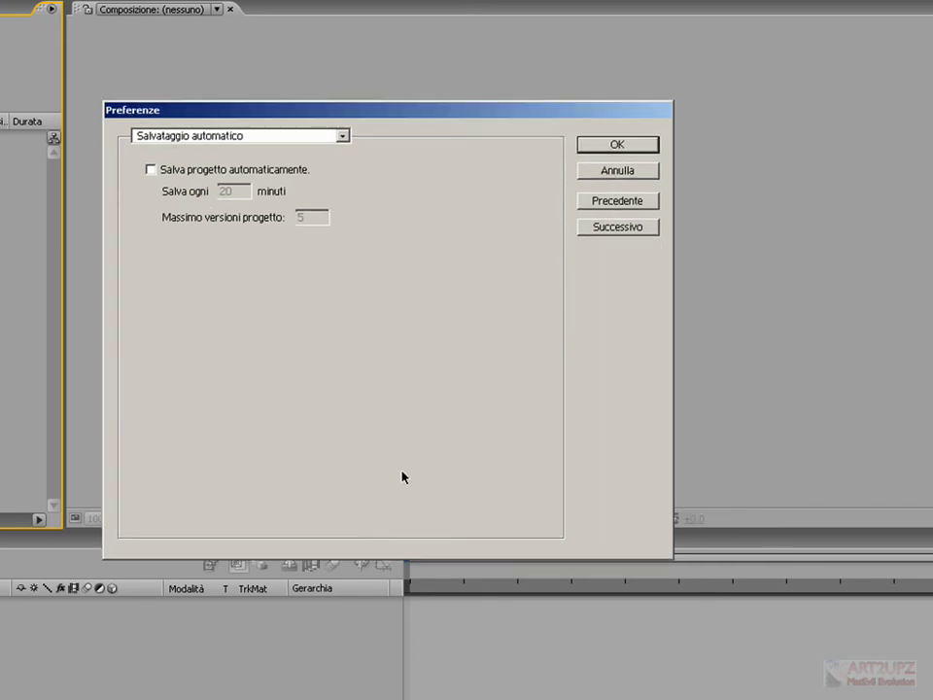
left_click_drag(424, 115, 497, 127)
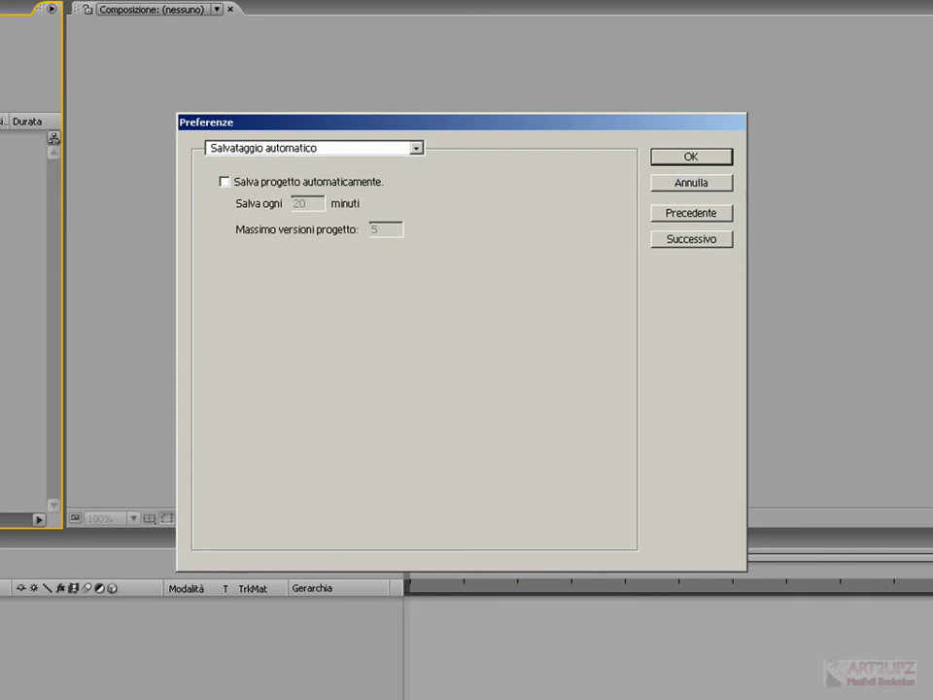
On Multiprocessing, leave rendering multiple frames simultaneously turned off.
left_click(708, 239)
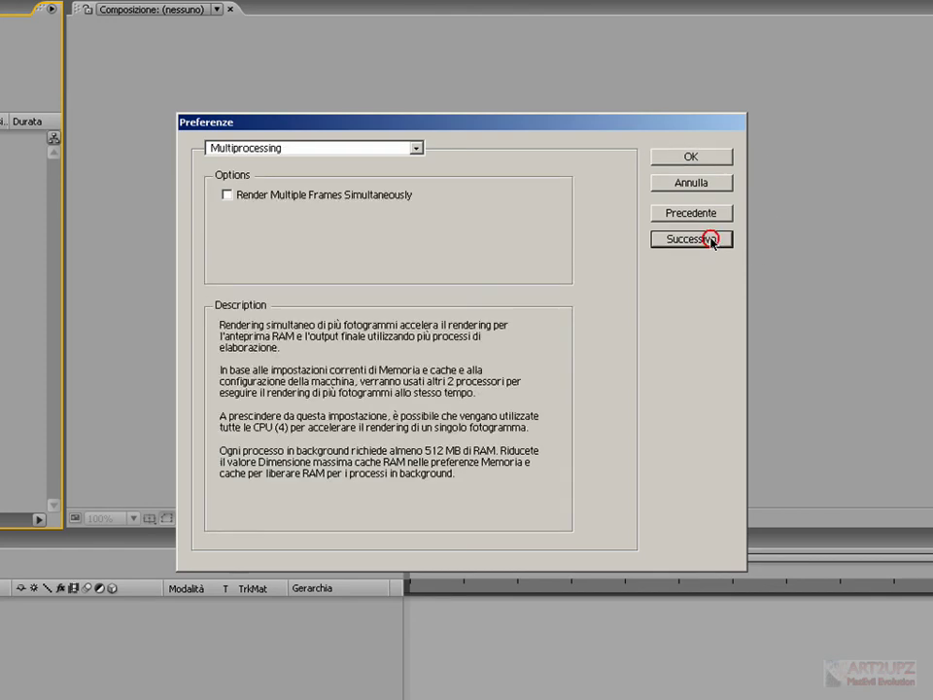
left_click(226, 194)
left_click(226, 194)
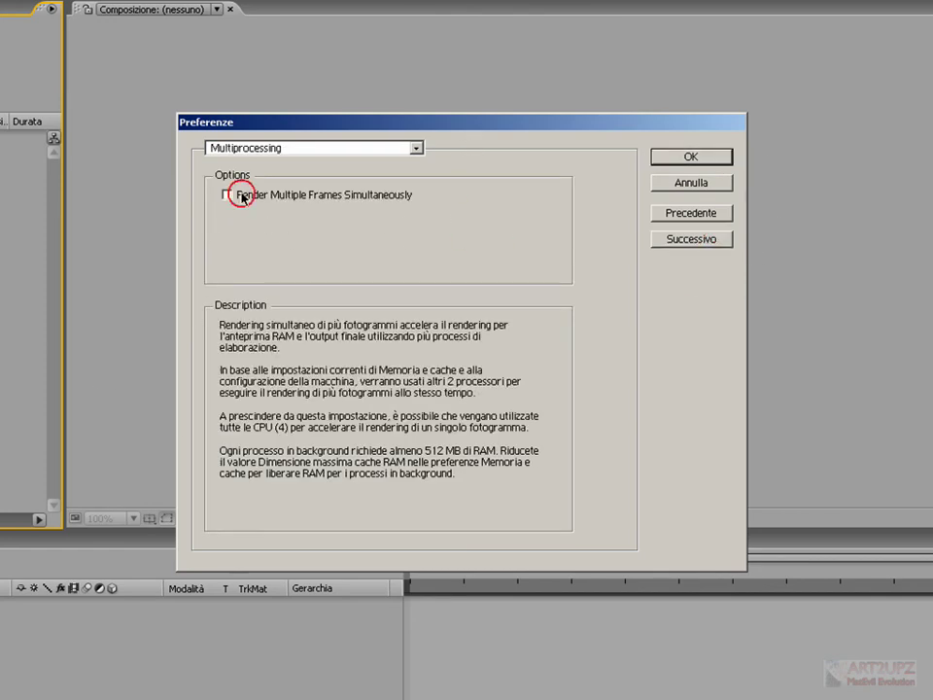
On Audio Hardware, keep the default audio device and cancel the DirectSound settings.
left_click(711, 239)
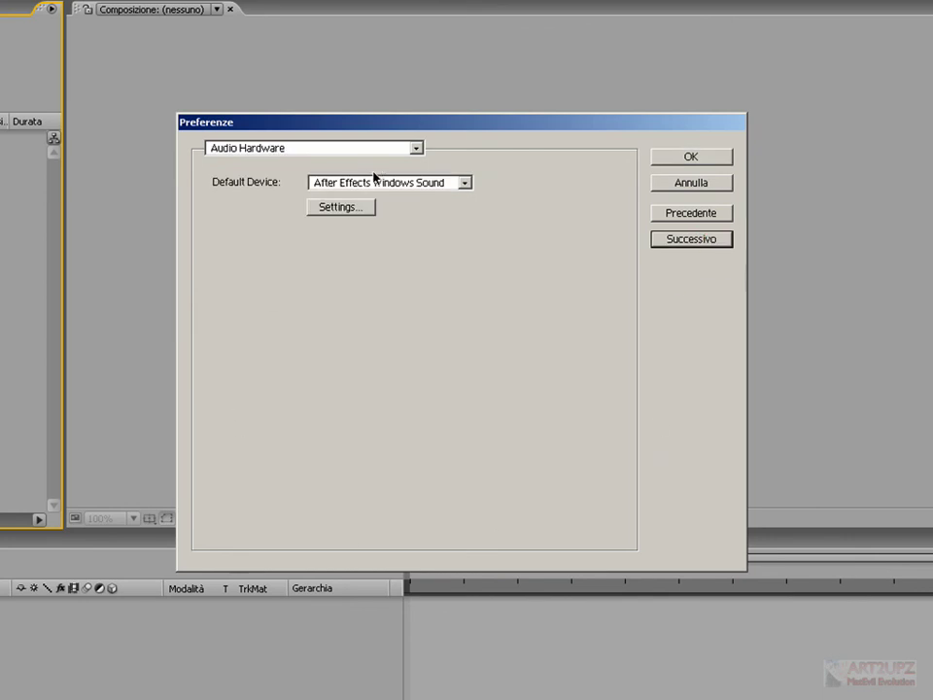
left_click(463, 182)
left_click(461, 183)
left_click(348, 206)
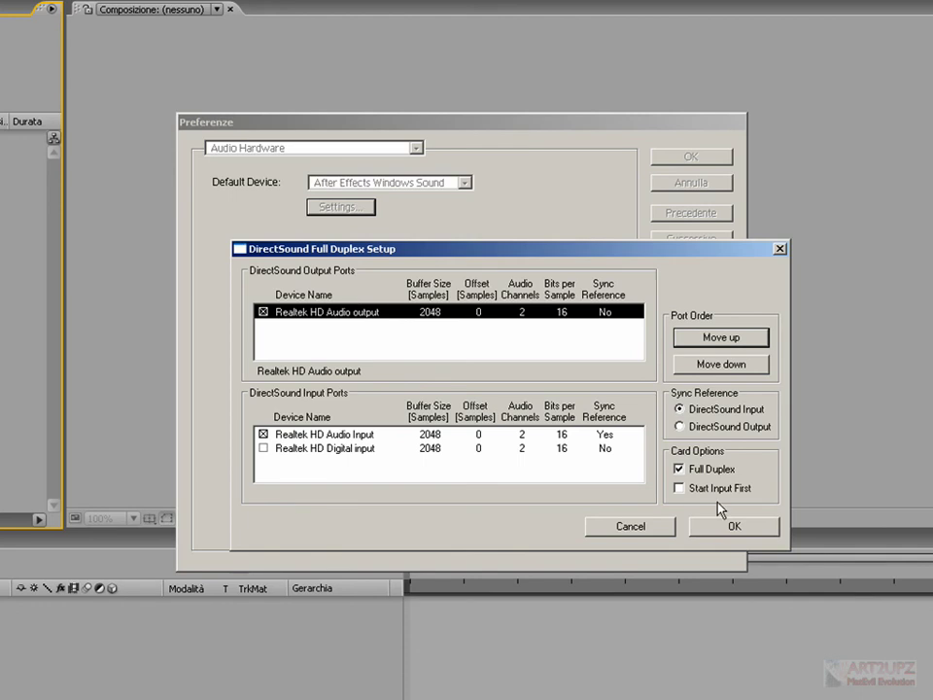
left_click(630, 527)
Keep output 2 on the right channel in Audio Output Mapping, then visit Generale.
left_click(692, 245)
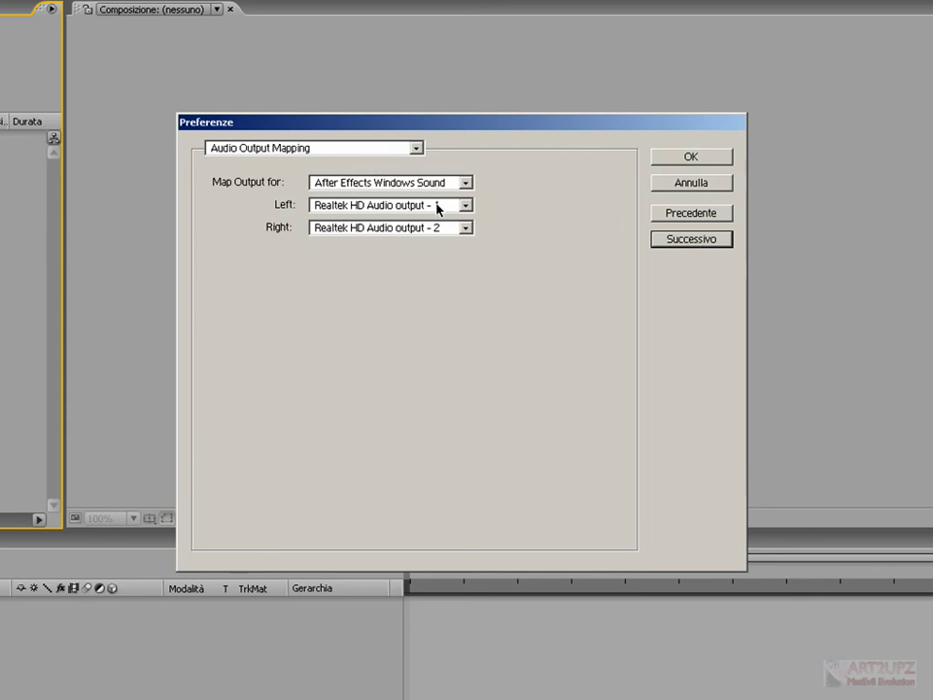
left_click(322, 227)
left_click(639, 323)
left_click(726, 241)
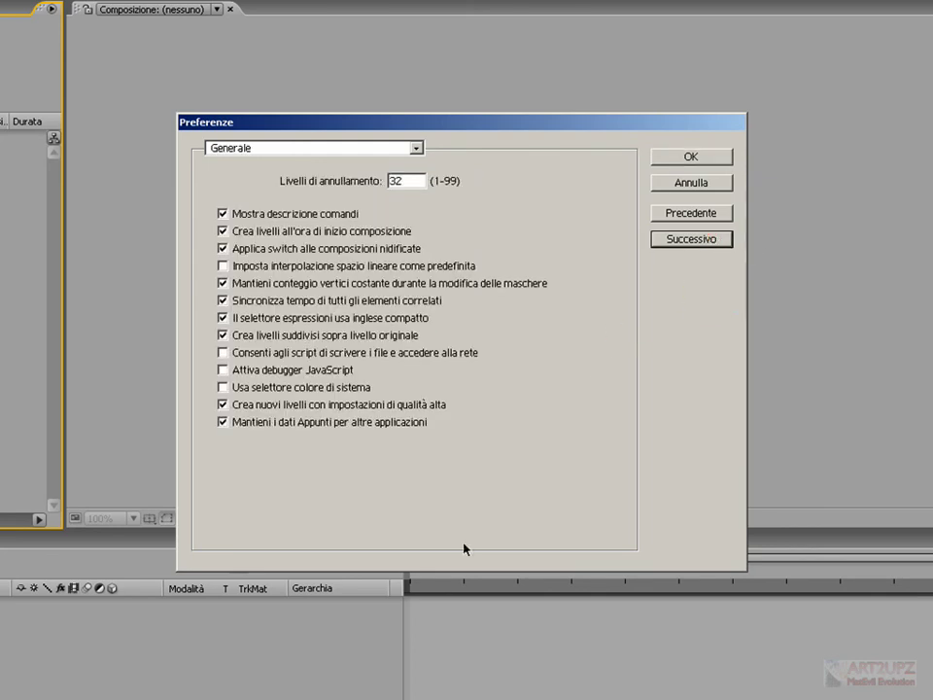
left_click(704, 216)
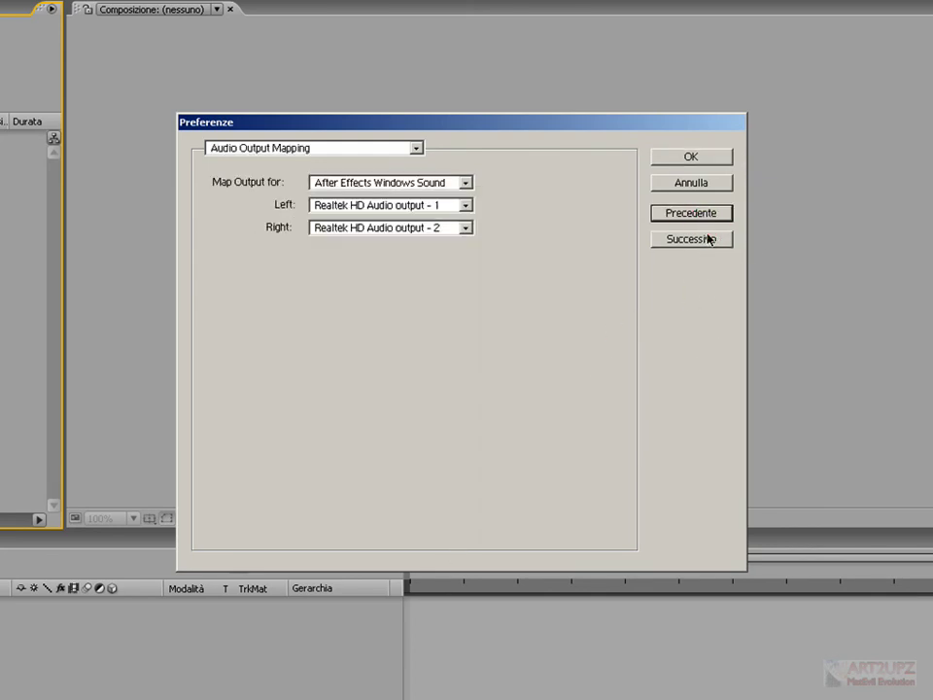
left_click(708, 243)
left_click(706, 182)
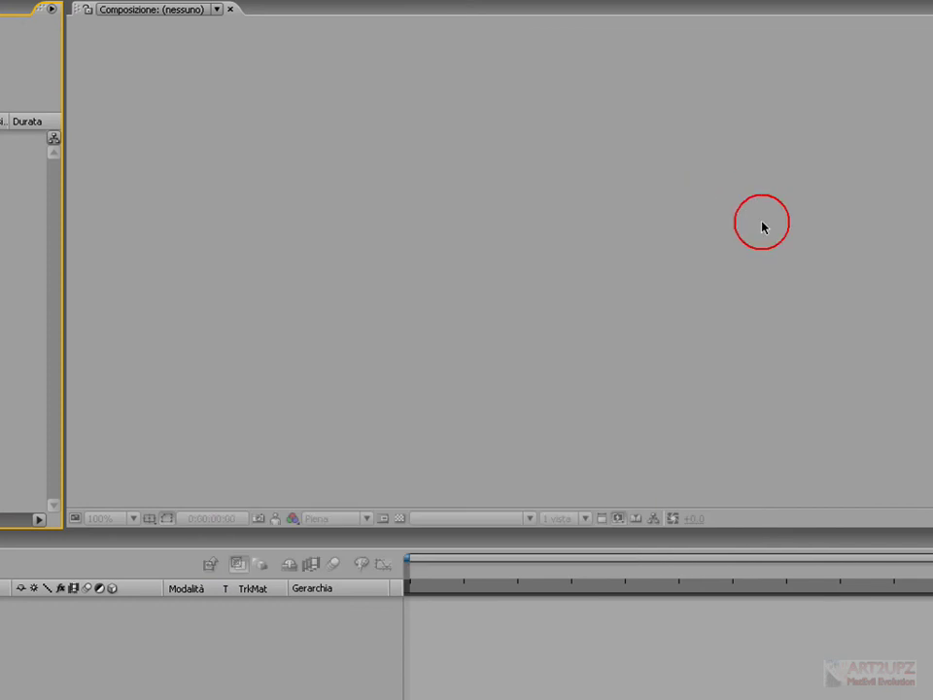
left_click(38, 692)
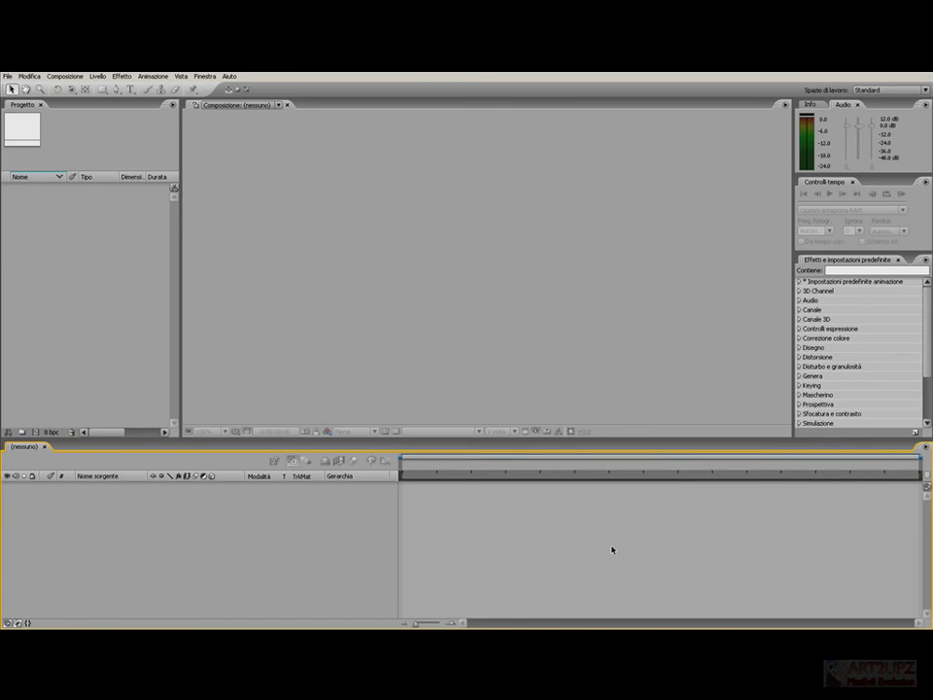
left_click(87, 266)
left_click(333, 253)
left_click(285, 516)
left_click(75, 317)
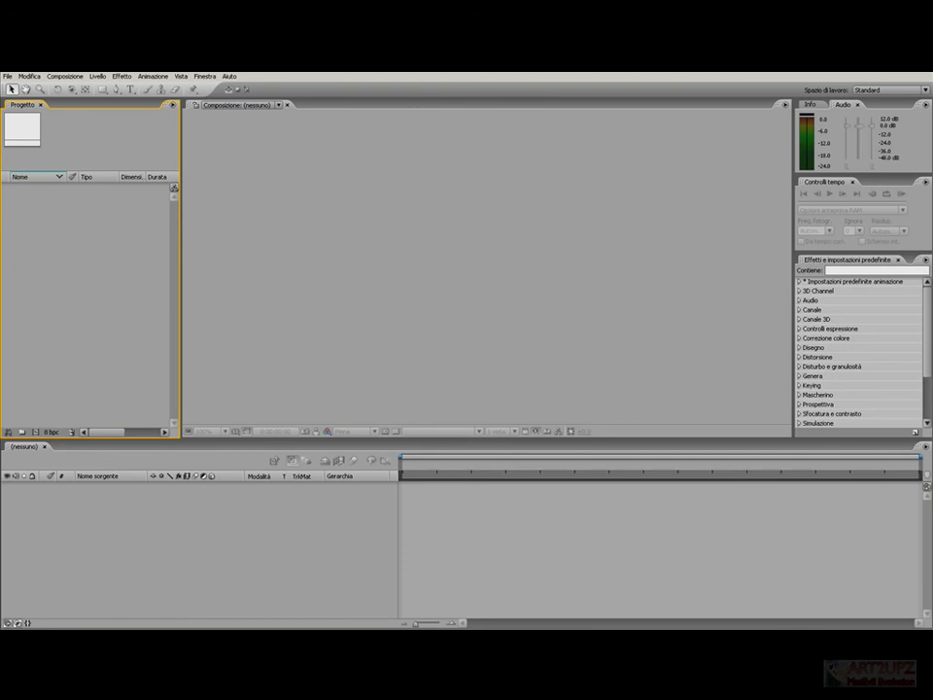
right_click(798, 564)
left_click(545, 302)
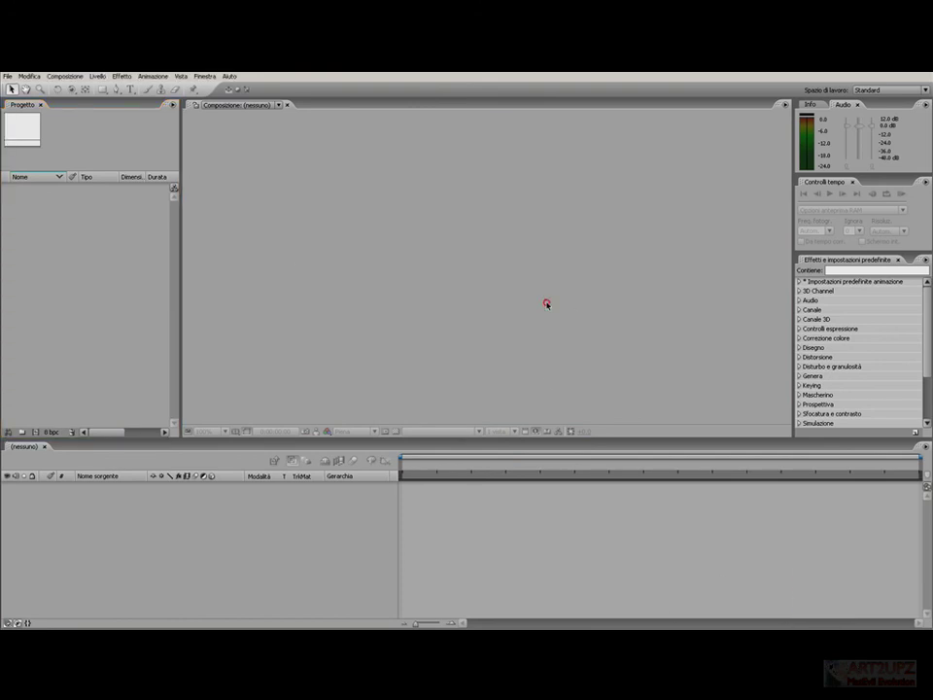
left_click(54, 289)
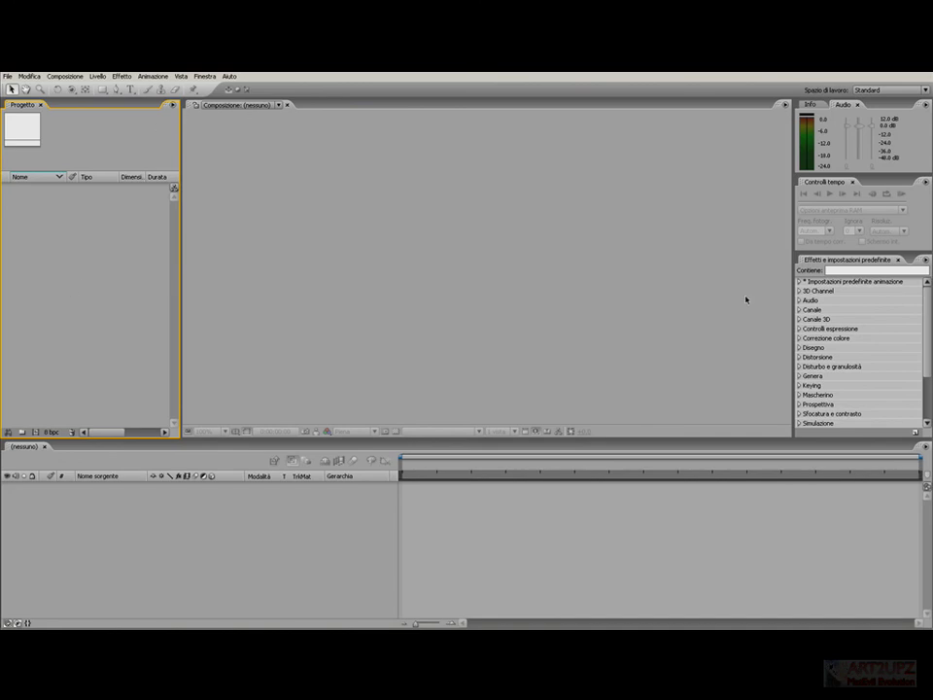
left_click(810, 104)
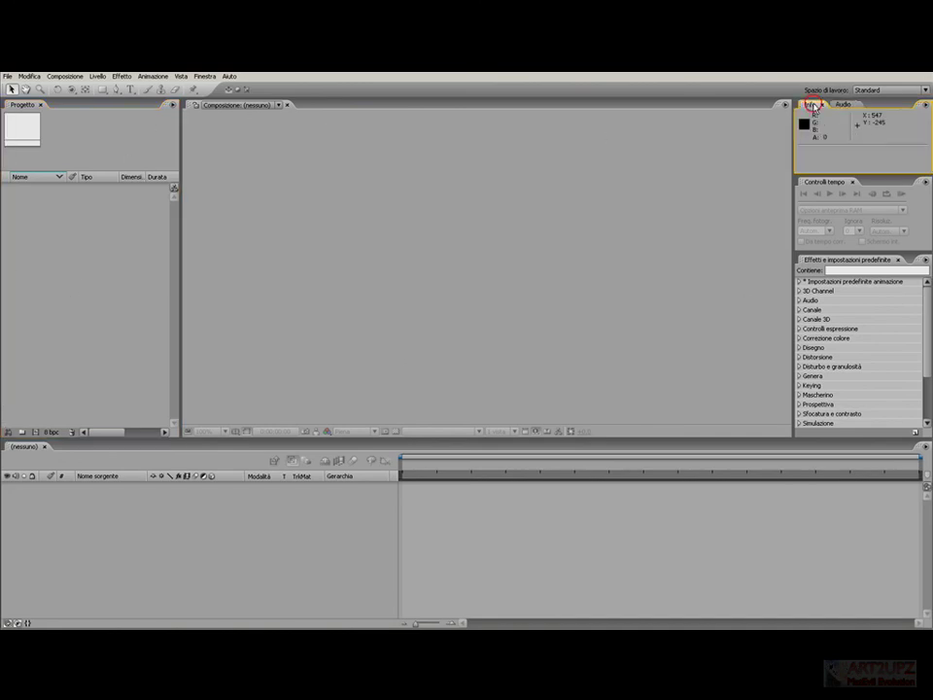
left_click(842, 104)
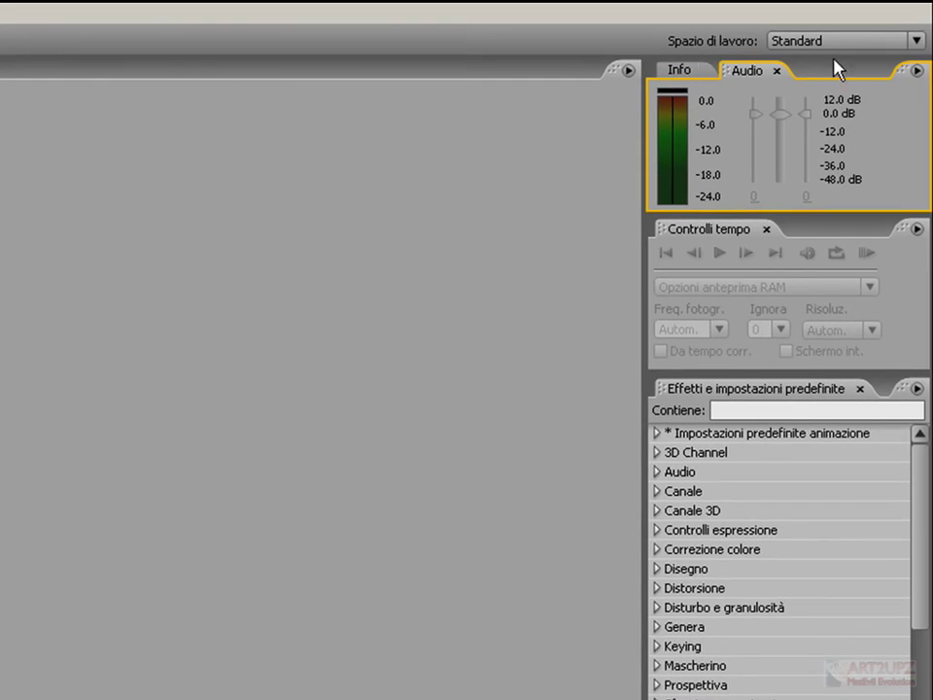
Switch the workspace preset to Animazione, then to Disegno.
left_click(917, 41)
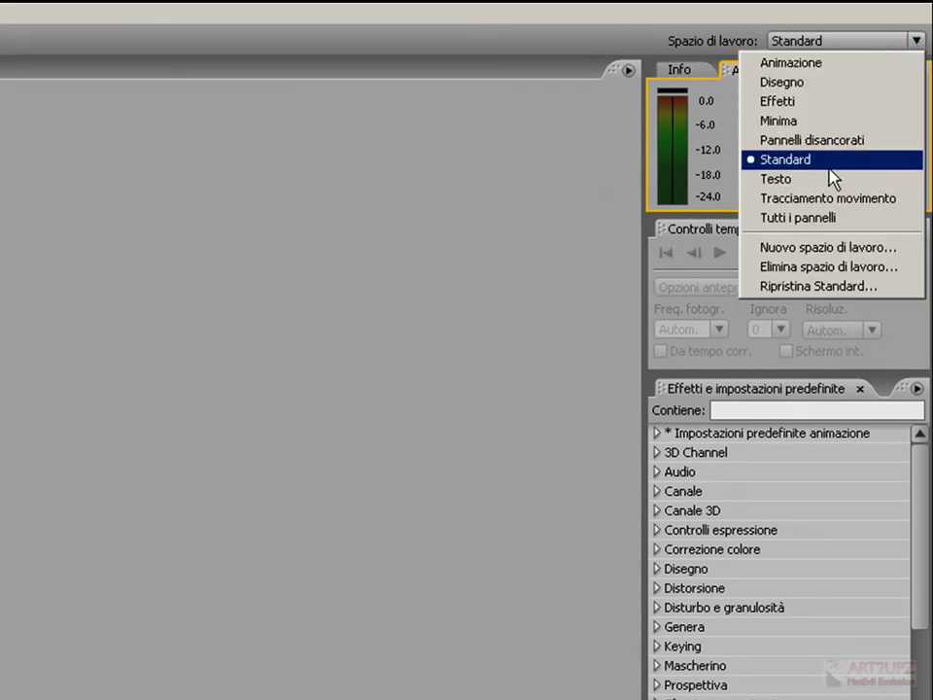
left_click(834, 62)
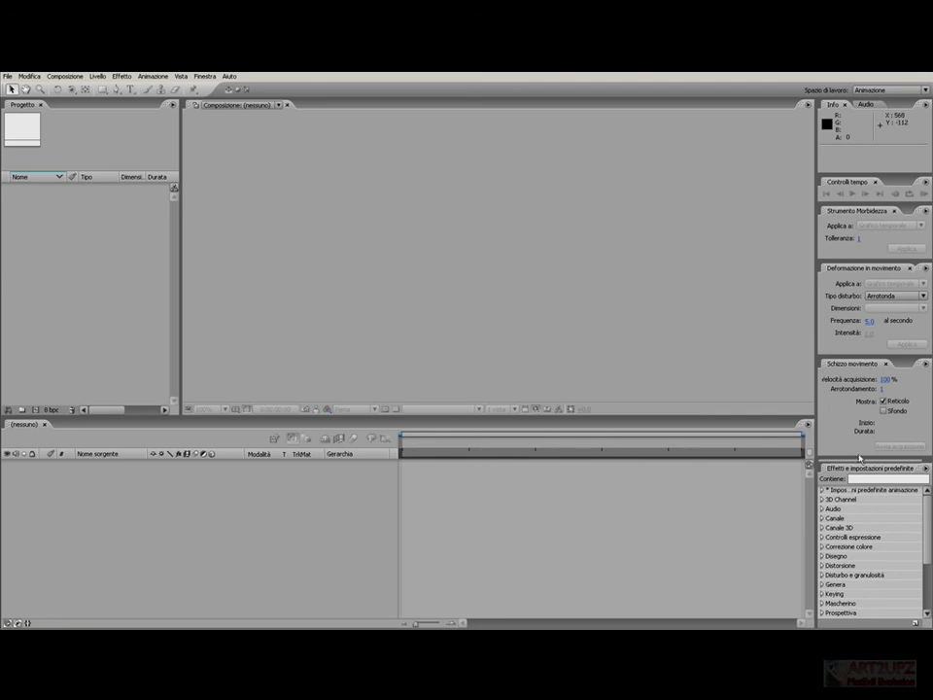
left_click(889, 90)
left_click(860, 108)
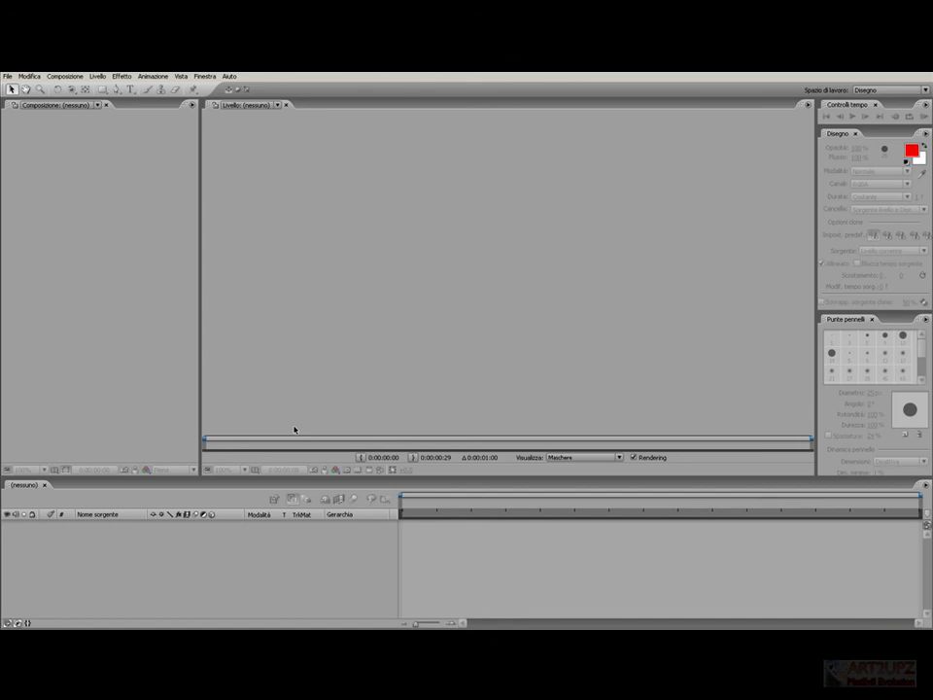
Try the Effetti, Minima, Pannelli disancorati and Tracciamento movimento workspace presets in turn.
left_click(898, 90)
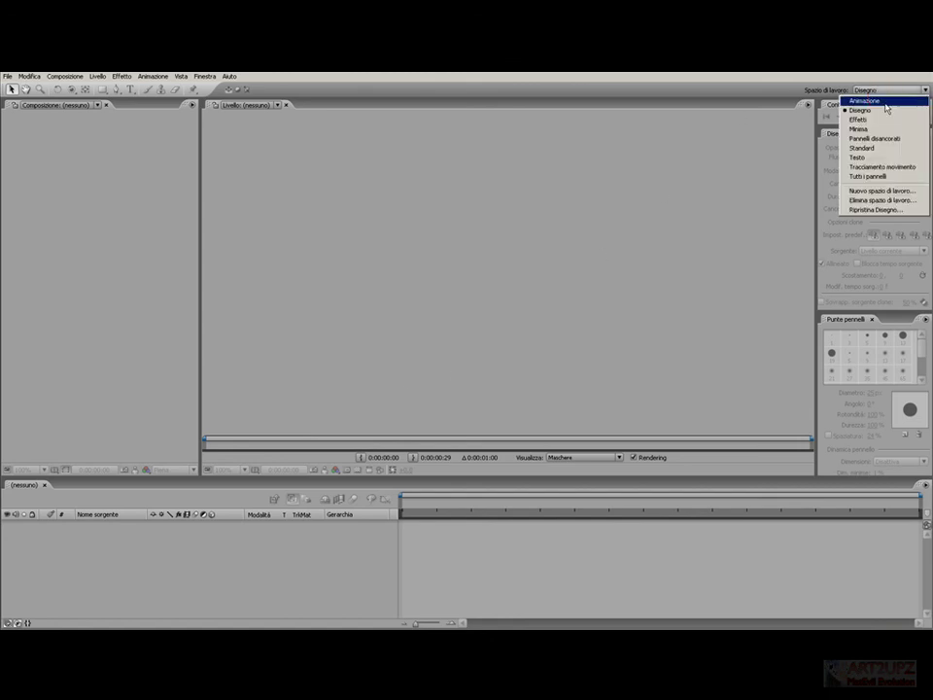
left_click(855, 119)
left_click(900, 89)
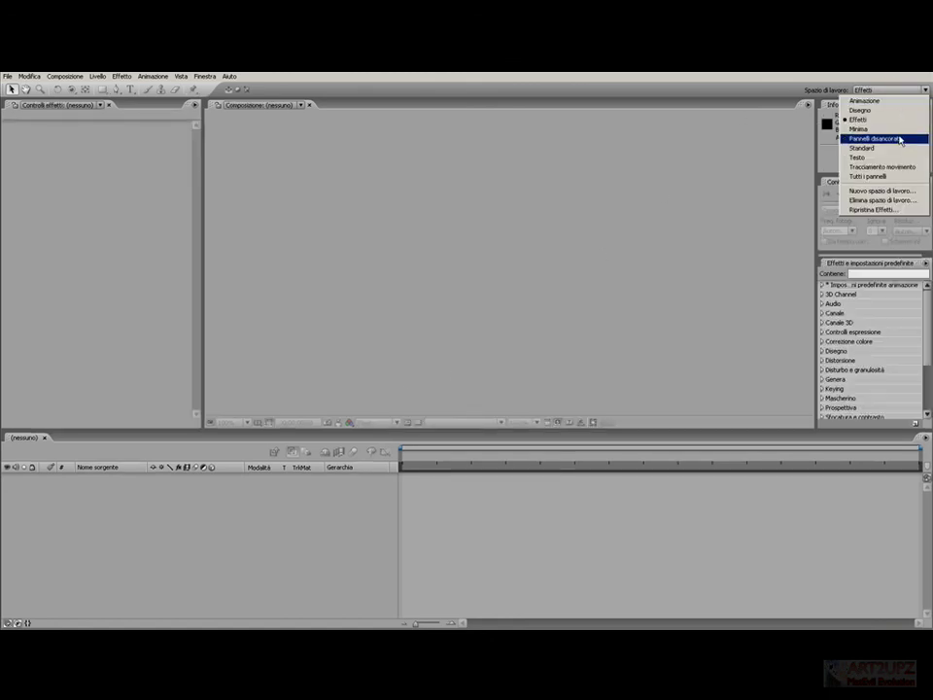
left_click(896, 129)
left_click(901, 87)
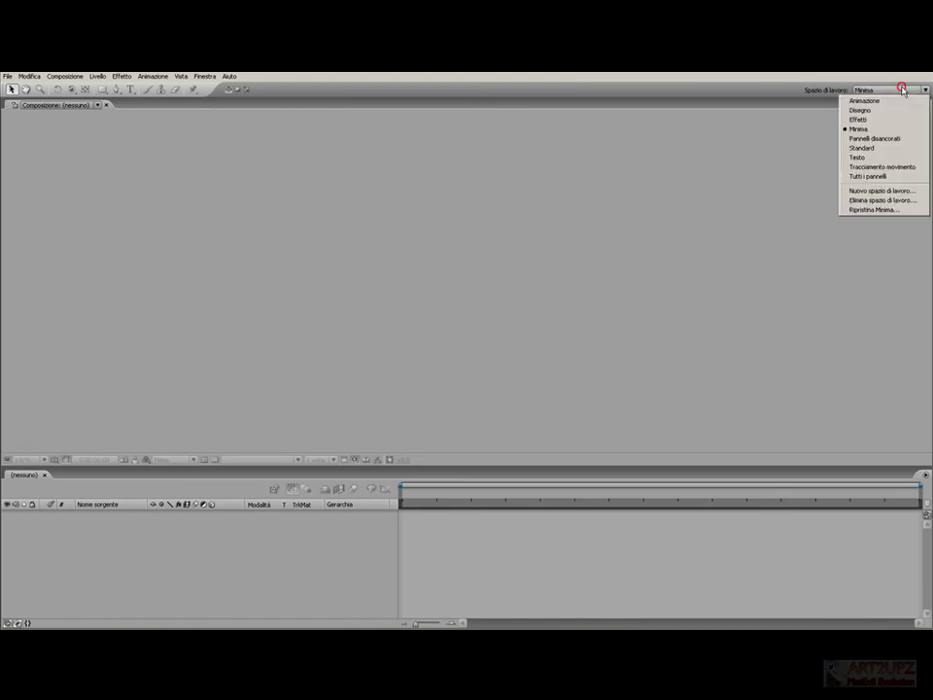
left_click(896, 138)
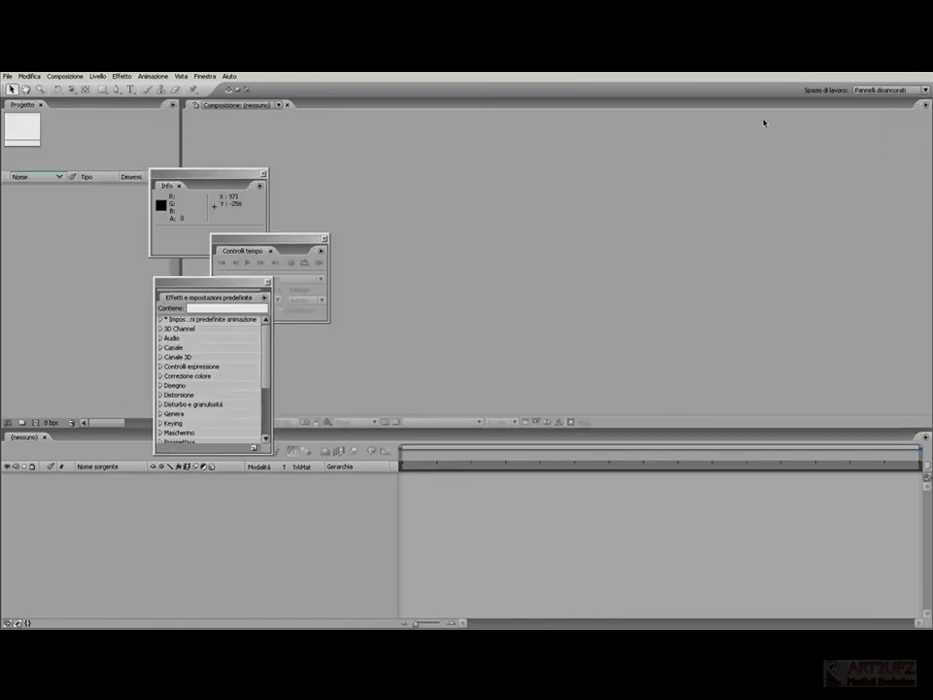
left_click(901, 88)
left_click(885, 167)
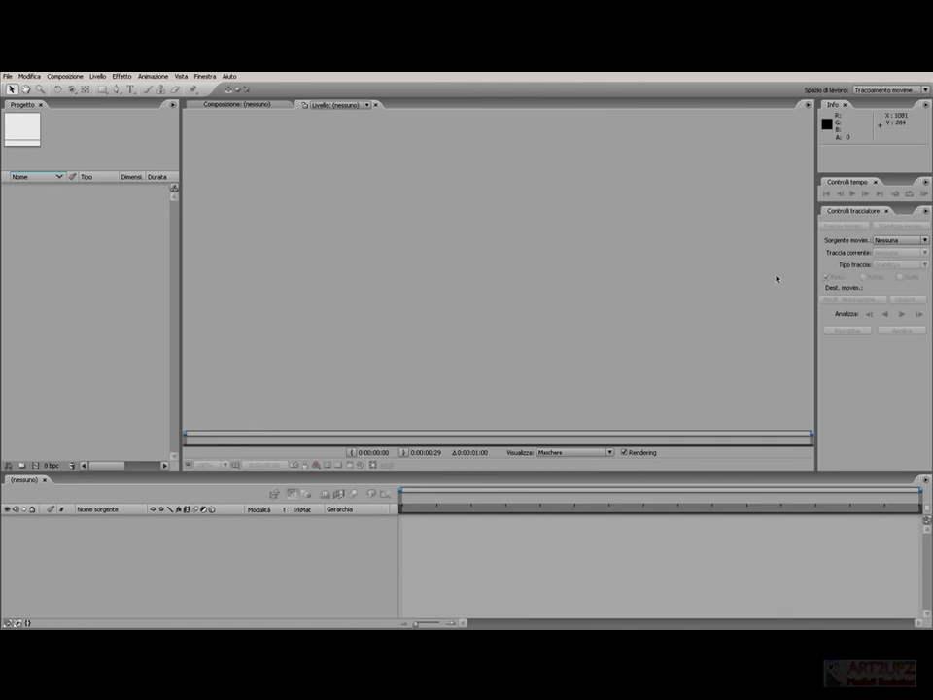
Return the workspace to the Standard preset.
left_click(877, 89)
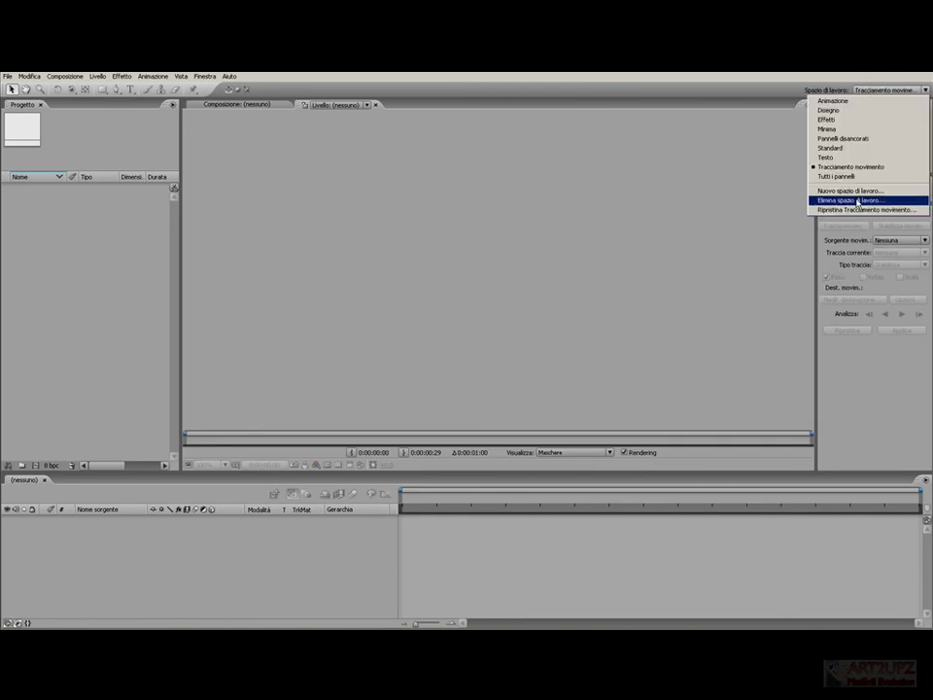
left_click(852, 148)
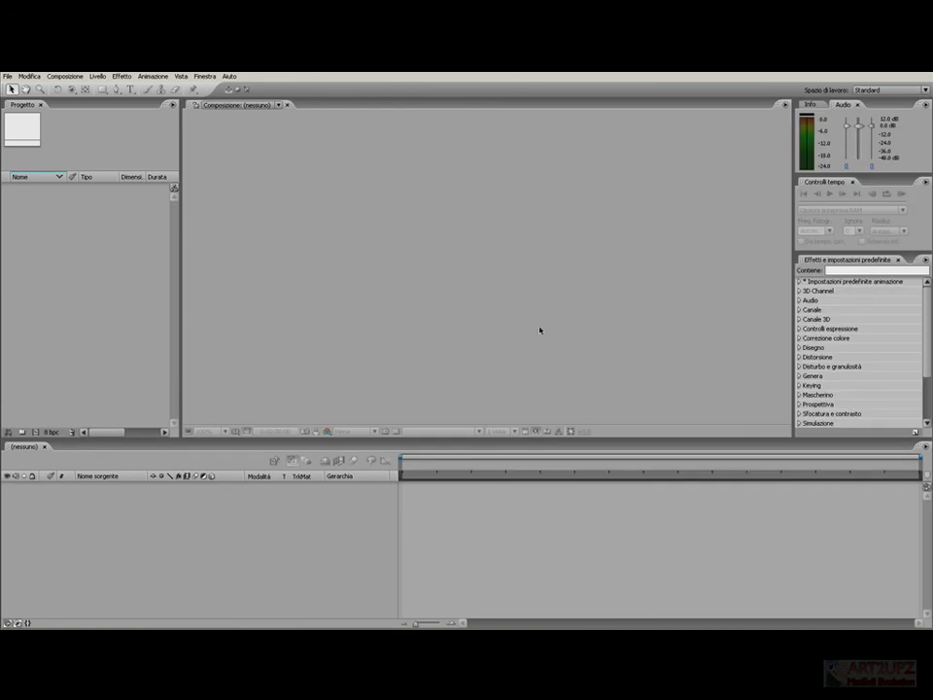
left_click(889, 89)
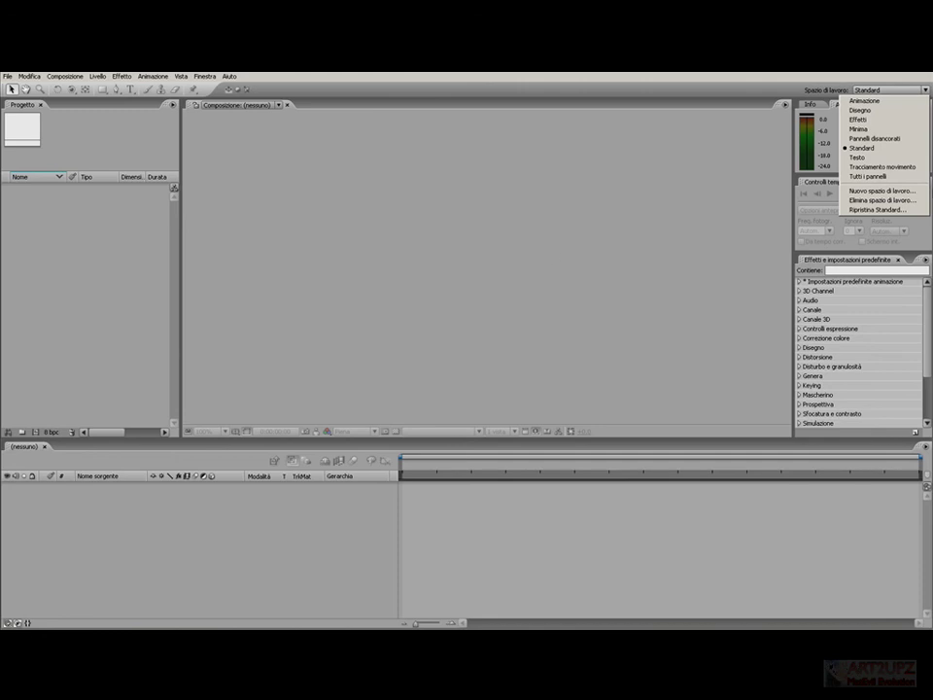
left_click(562, 251)
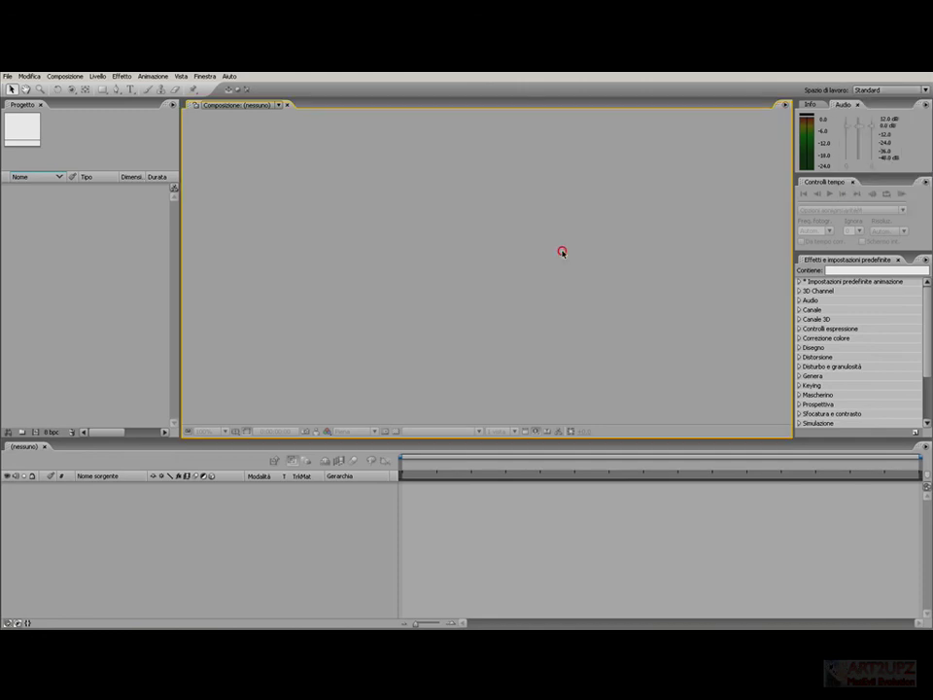